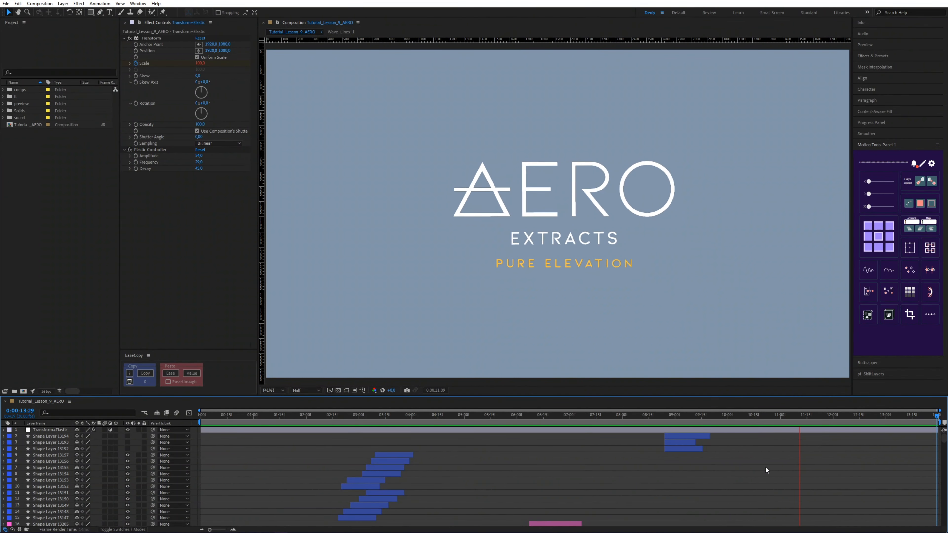
Step: Preview the logo animation from the first frame through the plant icon to the final AERO EXTRACTS title
key("space")
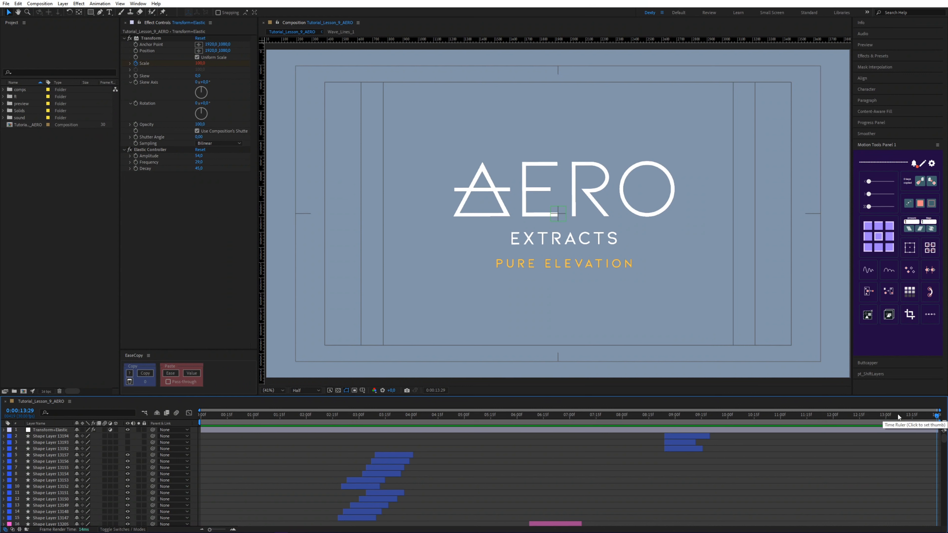
left_click(208, 417)
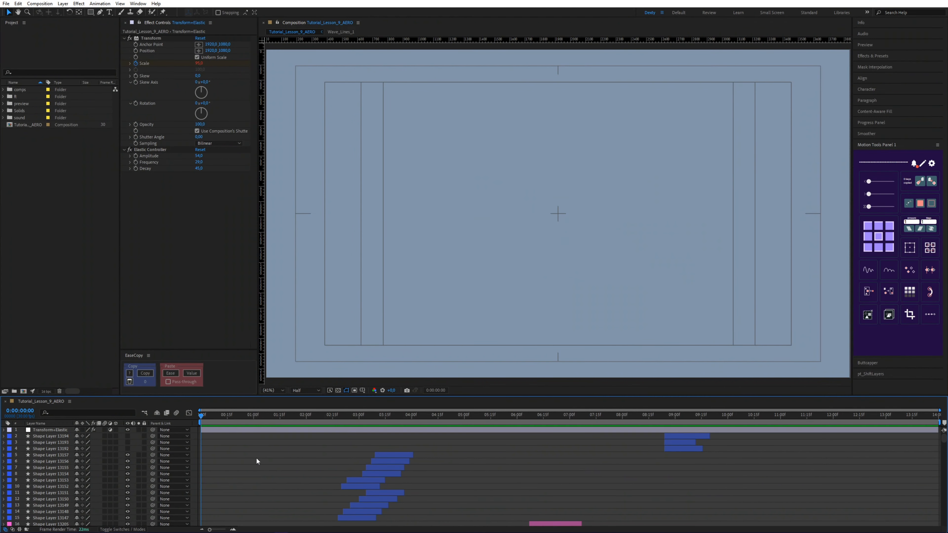
left_click_drag(204, 416, 286, 417)
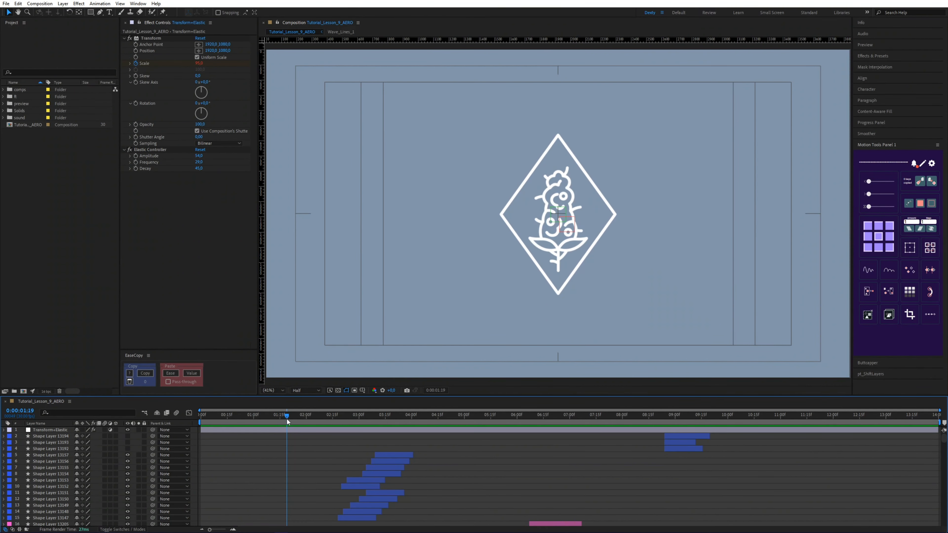
scroll(574, 240, "up", 1)
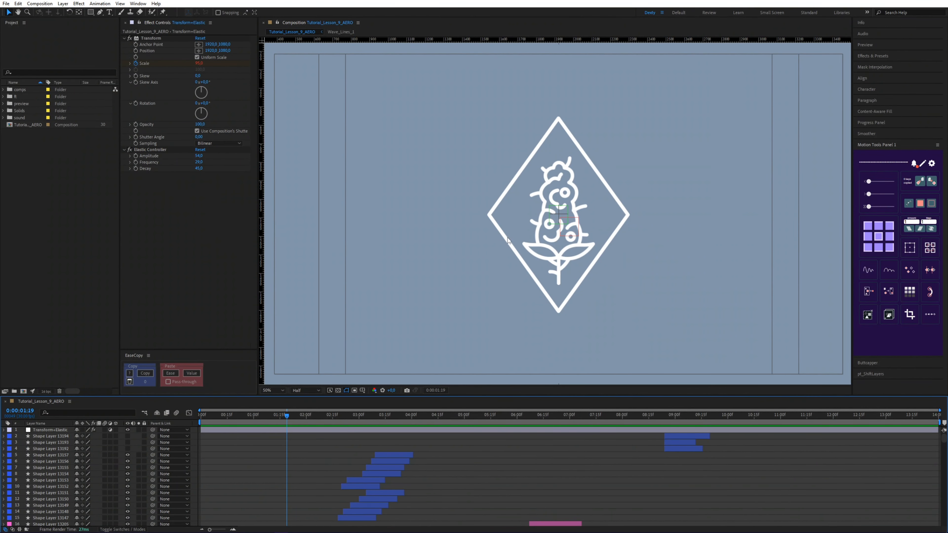
key("shift+/")
left_click_drag(286, 417, 937, 412)
scroll(483, 187, "up", 3)
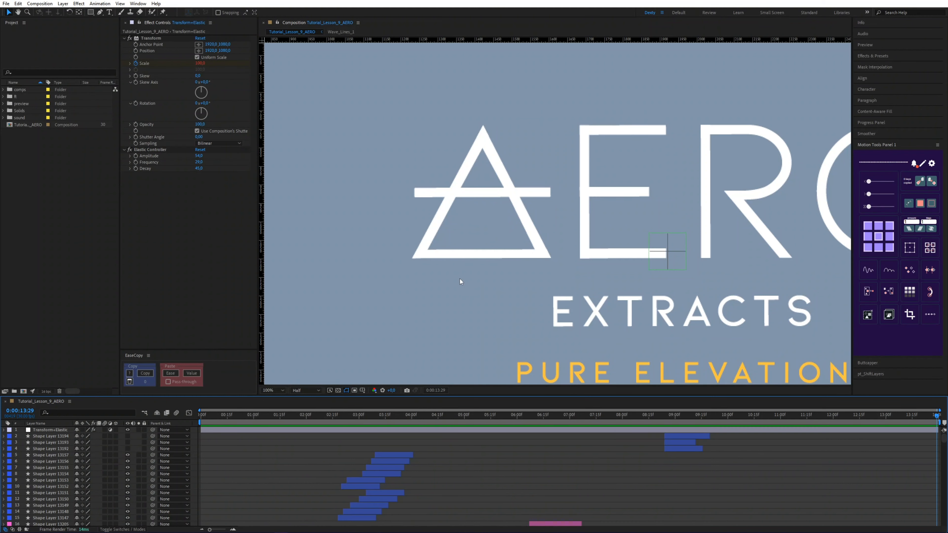
key("shift+slash")
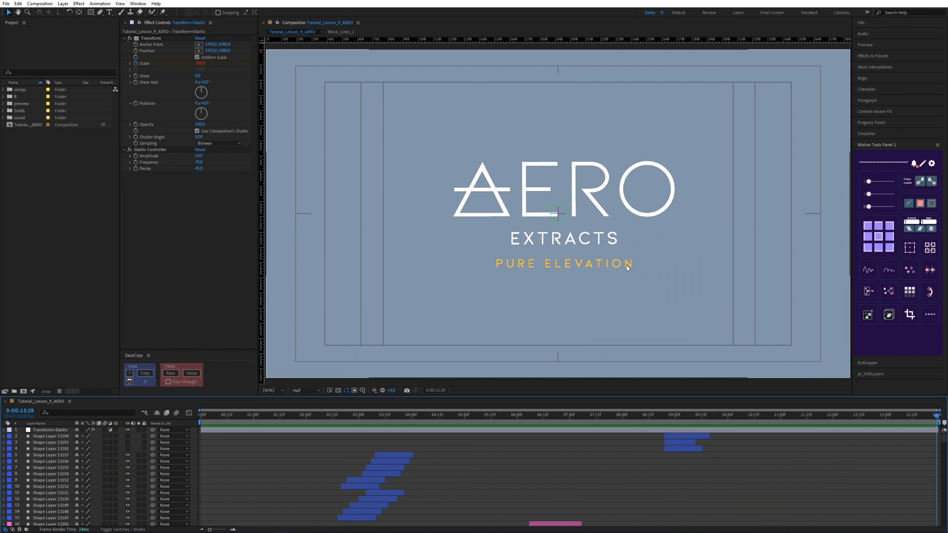
left_click_drag(201, 415, 883, 418)
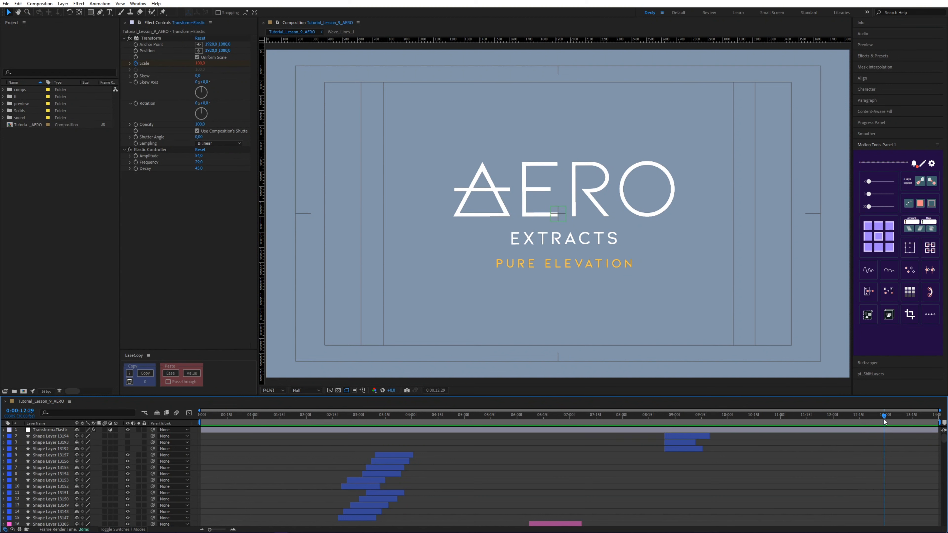
Step: Find the plant icon's layers in the timeline and inspect the plant drawing at 0:00:01:00
scroll(321, 460, "down", 16)
scroll(305, 450, "down", 5)
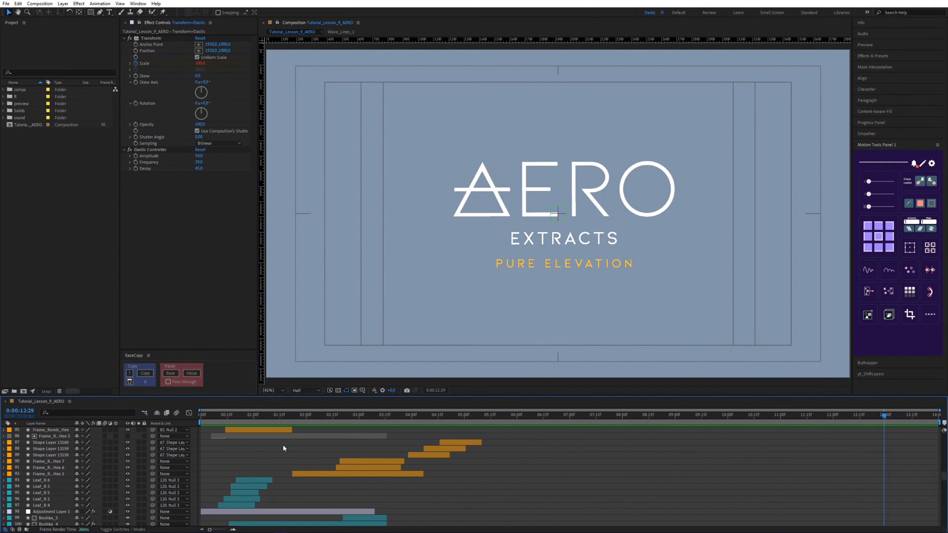
left_click_drag(216, 417, 254, 419)
scroll(253, 419, "down", 9)
scroll(576, 240, "up", 3)
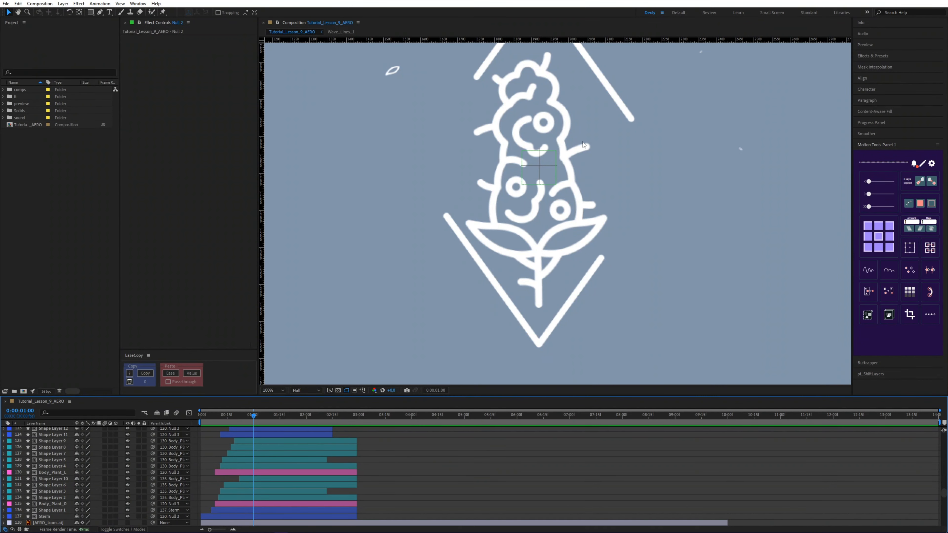
scroll(500, 273, "down", 2)
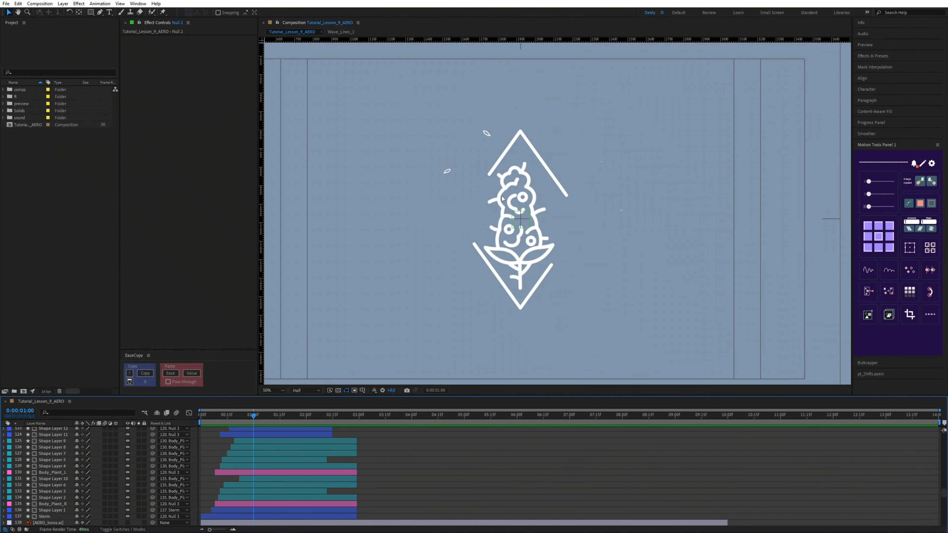
left_click_drag(508, 229, 527, 231)
mouse_move(254, 416)
left_mouse_down()
mouse_move(215, 422)
mouse_move(252, 419)
left_mouse_up()
Step: Check which plant parts belong to the stem, Body_Plant_R, Body_Plant_L and their neighbouring shape layers by selecting each in turn
left_click(261, 516)
left_click(259, 509)
left_click(261, 502)
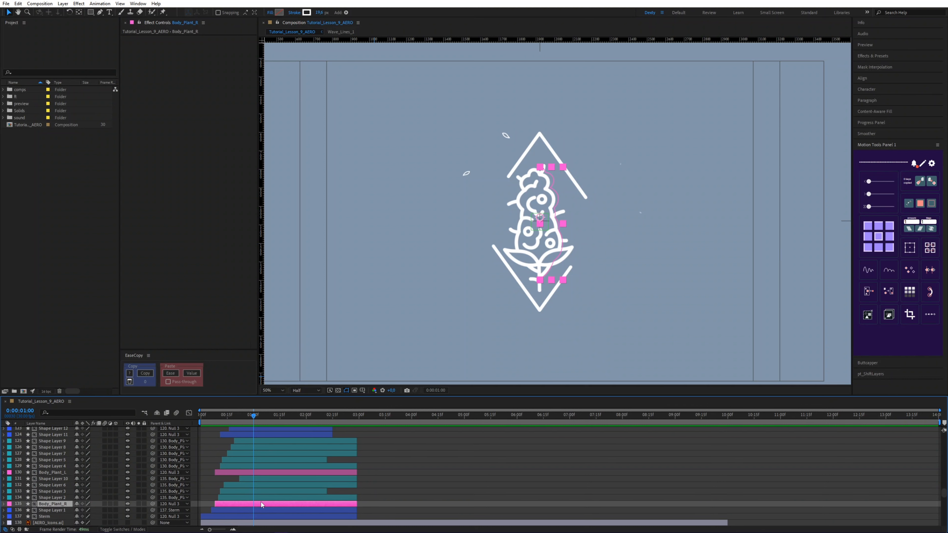
left_click(271, 473)
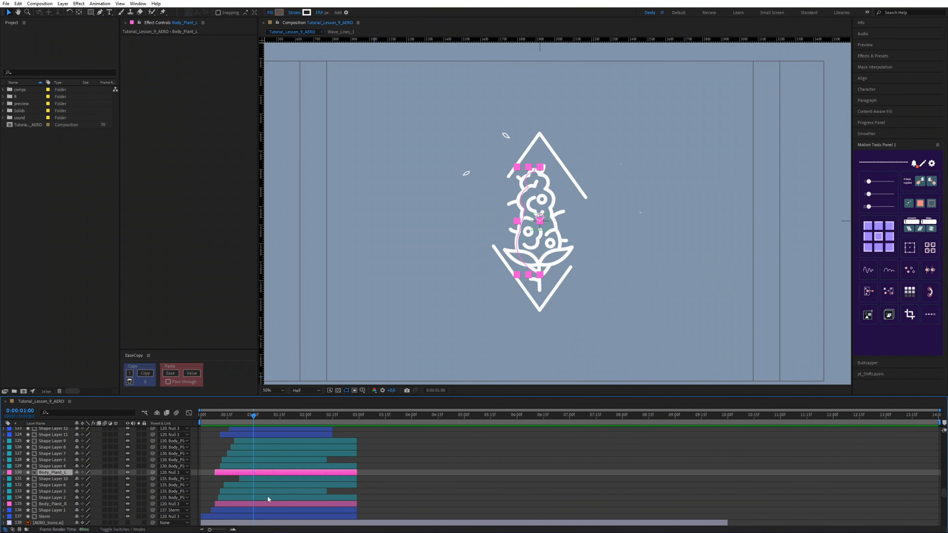
left_click(267, 497)
left_click(267, 490)
left_click(271, 484)
left_click(274, 478)
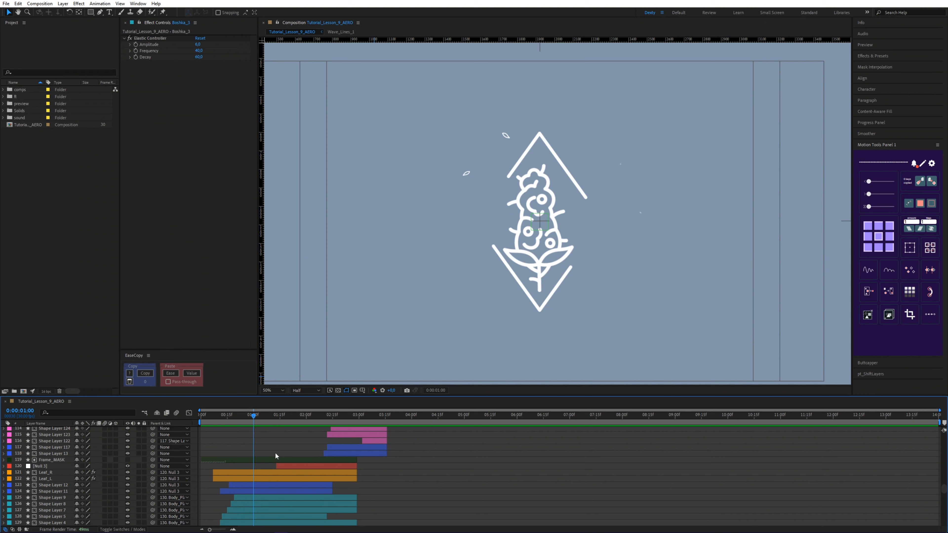
Step: Inspect the Boshka_2 and Boshka_3 circle layers on the plant, then fit the composition up to 100% in the viewer
scroll(275, 452, "up", 2)
left_click(274, 447)
scroll(546, 228, "up", 4)
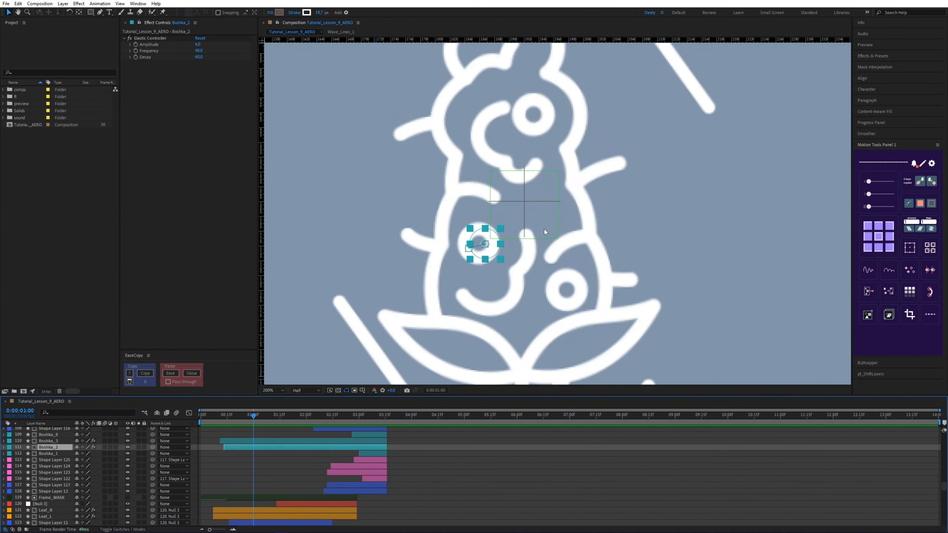
left_click(260, 441)
scroll(464, 323, "down", 1)
left_click(455, 333)
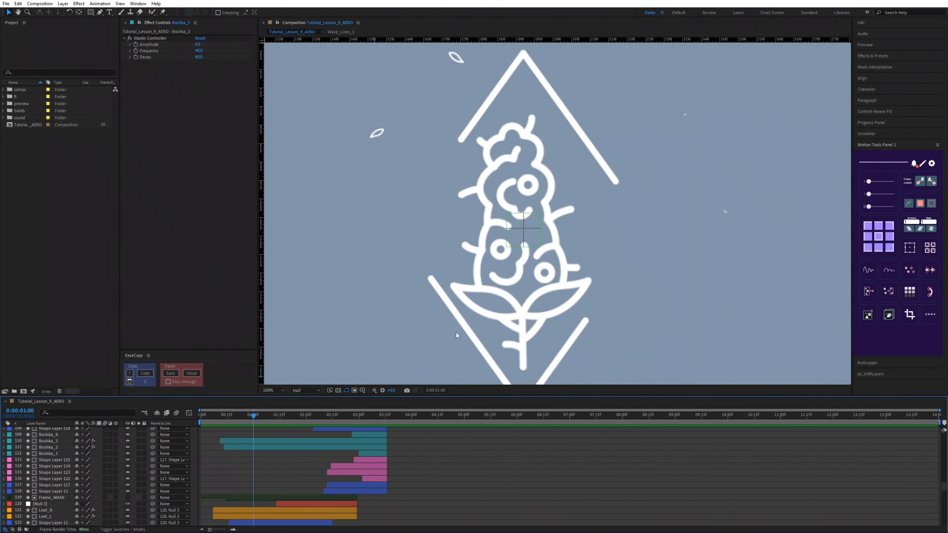
left_click(285, 442)
left_click(282, 448)
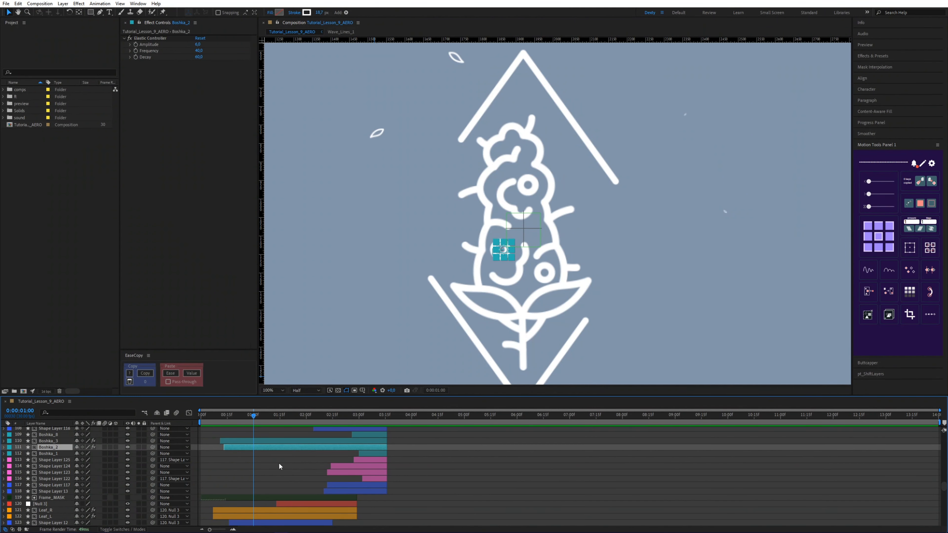
scroll(494, 247, "up", 2)
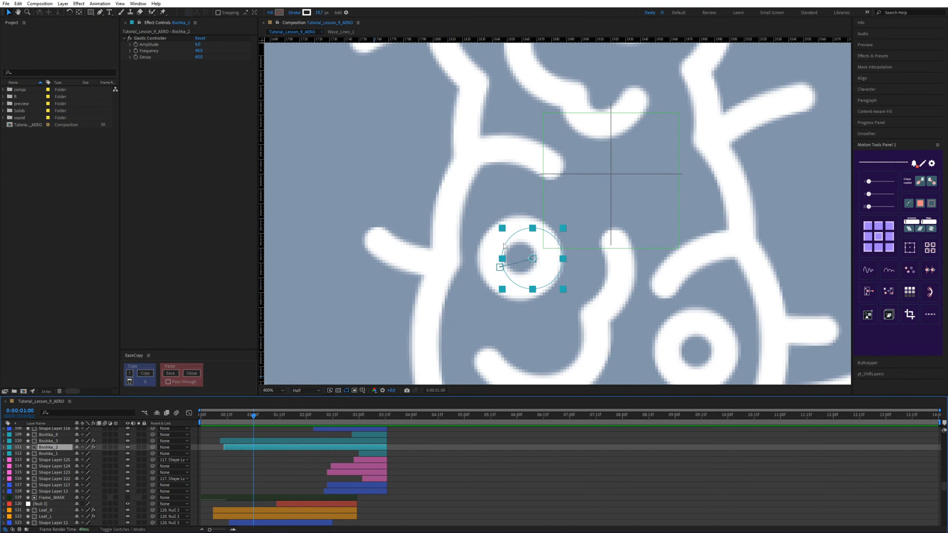
left_click(273, 390)
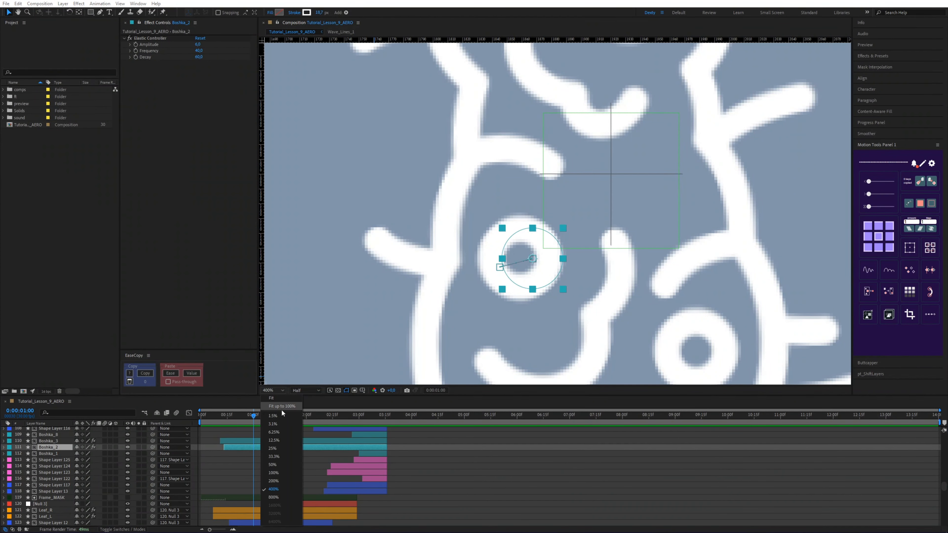
left_click(280, 405)
Step: Examine the Bendie effect on Adjustment Layer 1 and show its start and end points in the composition
scroll(260, 446, "up", 5)
left_click(255, 460)
left_click(142, 38)
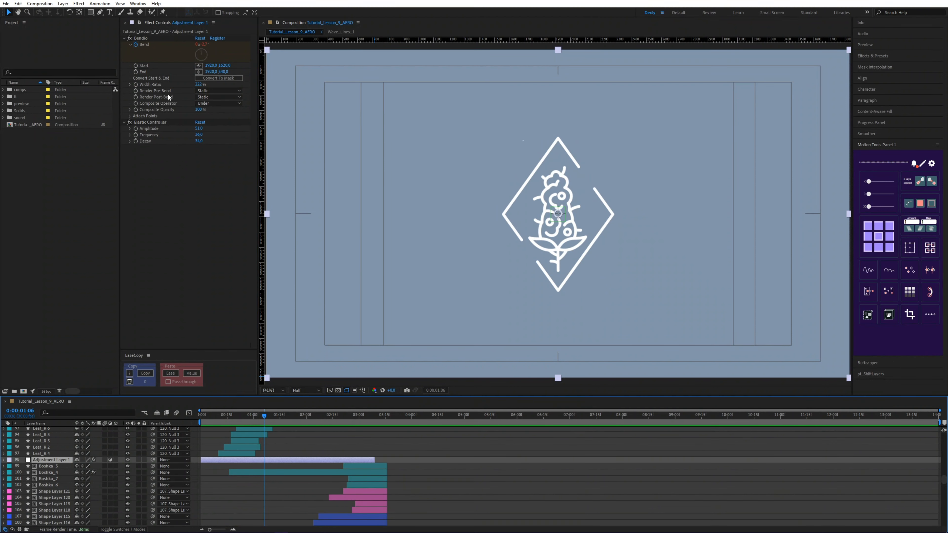
left_click(149, 83)
left_click(144, 39)
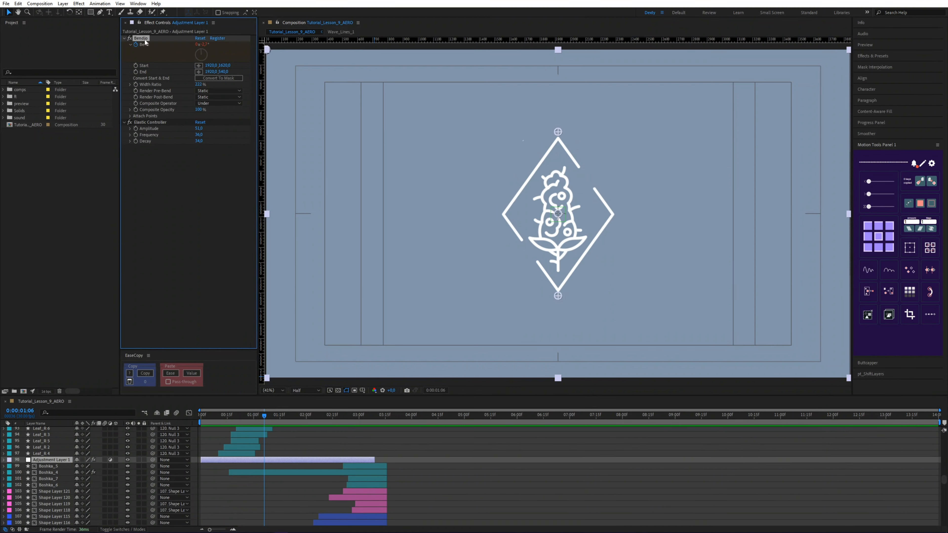
Step: Try moving the Bendie effect's end point from above the diamond down to the plant's lower body
left_click_drag(558, 133, 557, 235)
left_click(197, 210)
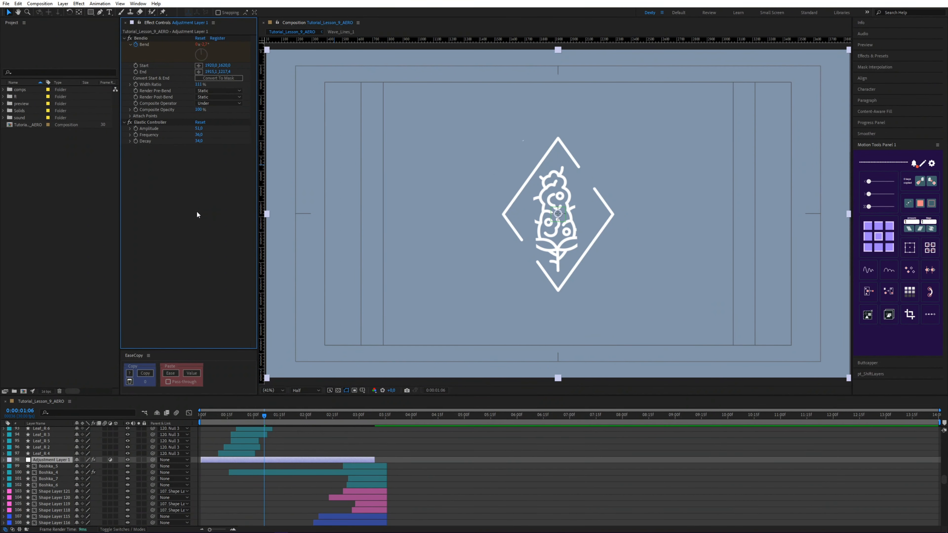
scroll(573, 244, "up", 1)
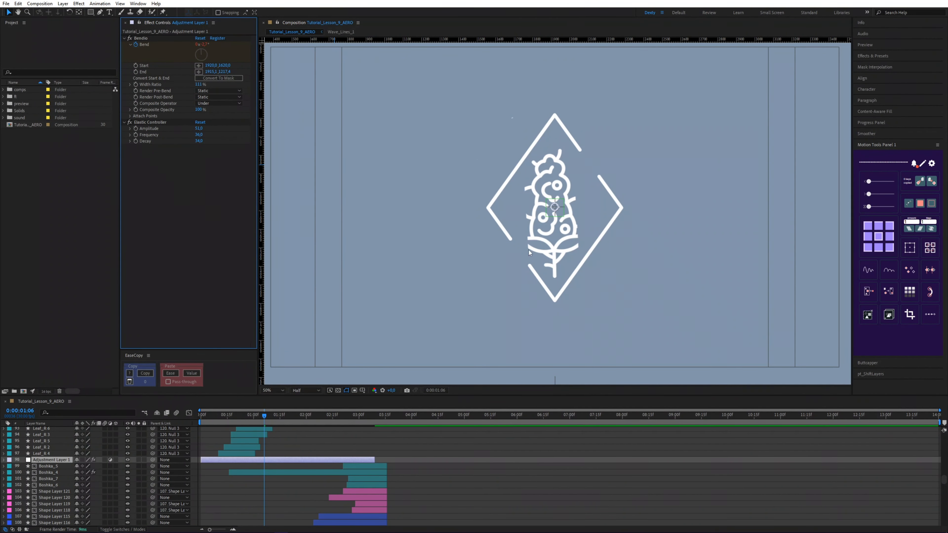
Step: Scrub through the flying leaves to 0:00:00:19 and reveal the Position, Scale and Rotation keyframes of Leaf_R 4
mouse_move(218, 418)
left_mouse_down()
mouse_move(258, 414)
mouse_move(226, 417)
left_mouse_up()
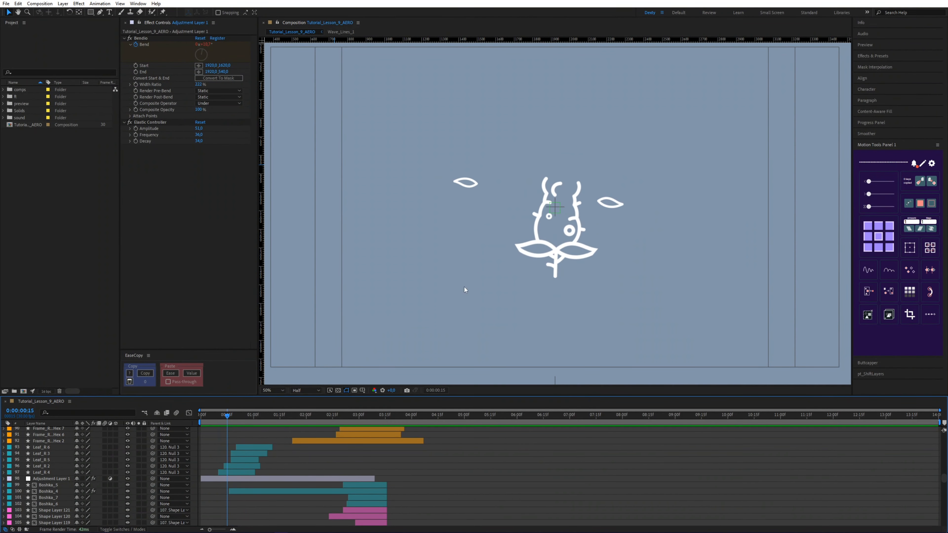
left_click_drag(227, 417, 235, 417)
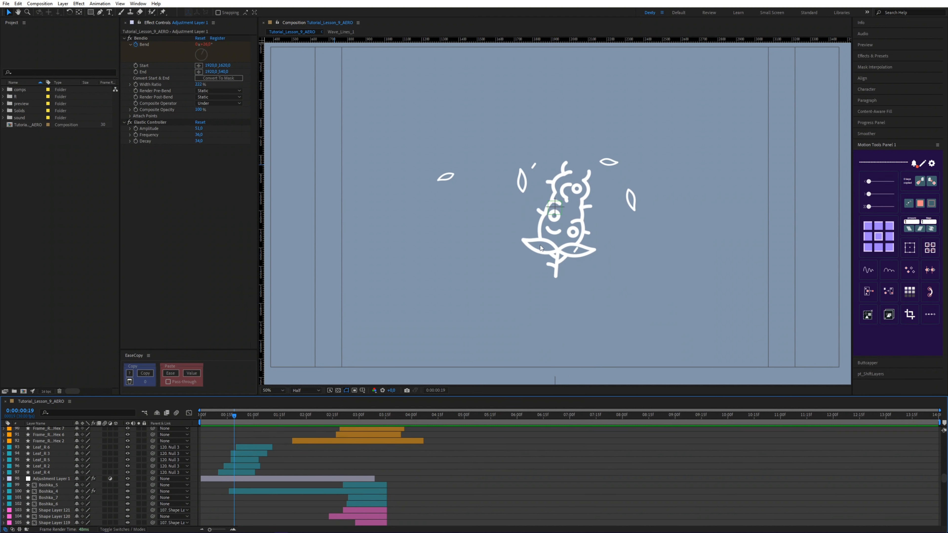
scroll(245, 454, "down", 1)
left_click(245, 453)
key("u")
scroll(241, 453, "down", 1)
scroll(218, 449, "up", 2)
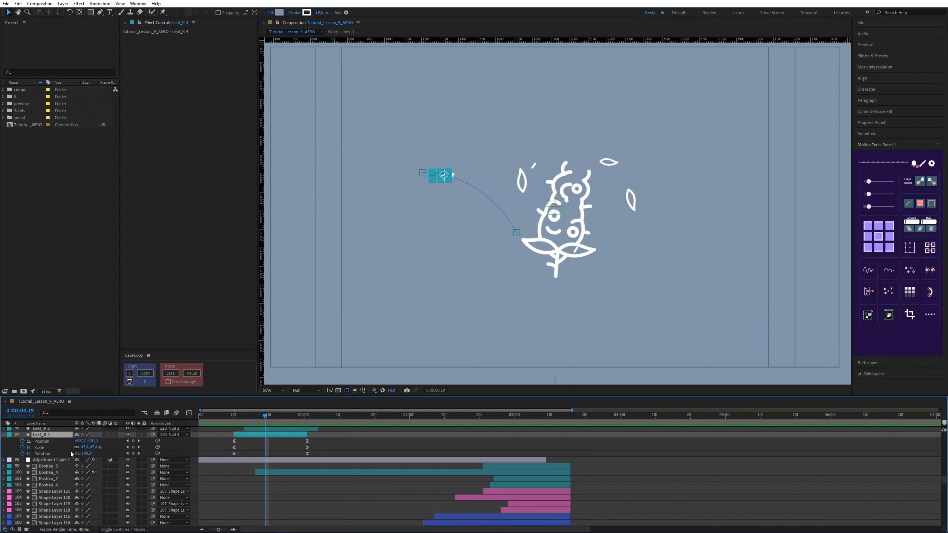
left_click(48, 447)
left_click(47, 453, "shift")
left_click(290, 451)
Step: Try reshaping the curved motion path of Leaf_R 4 with its end keyframe's handle, and undo the change
left_click(517, 233)
left_click_drag(488, 174, 509, 137)
key("ctrl+z")
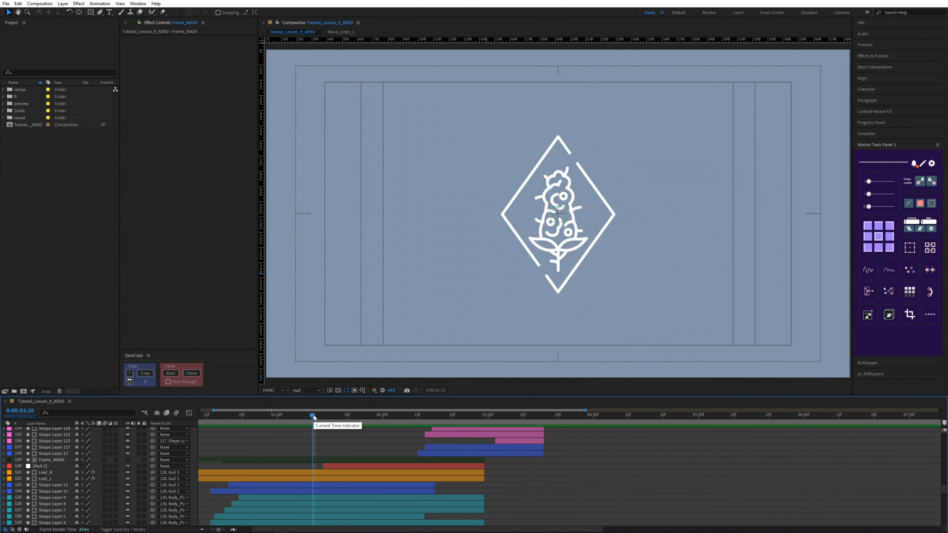
Step: Reveal the Scale keyframes of Null 3 and scrub the plant's scaling around 0:00:01:26
left_click_drag(313, 415, 377, 430)
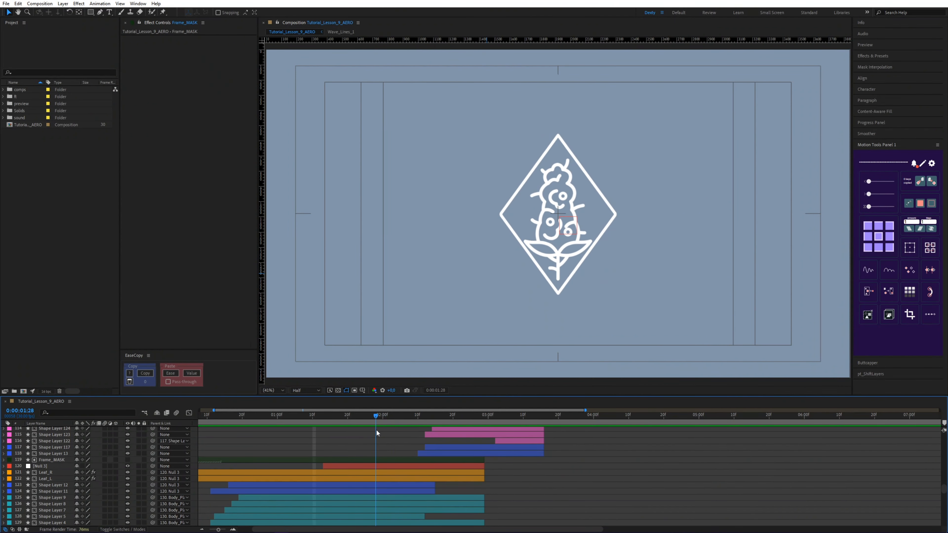
key("minus")
left_click(327, 467)
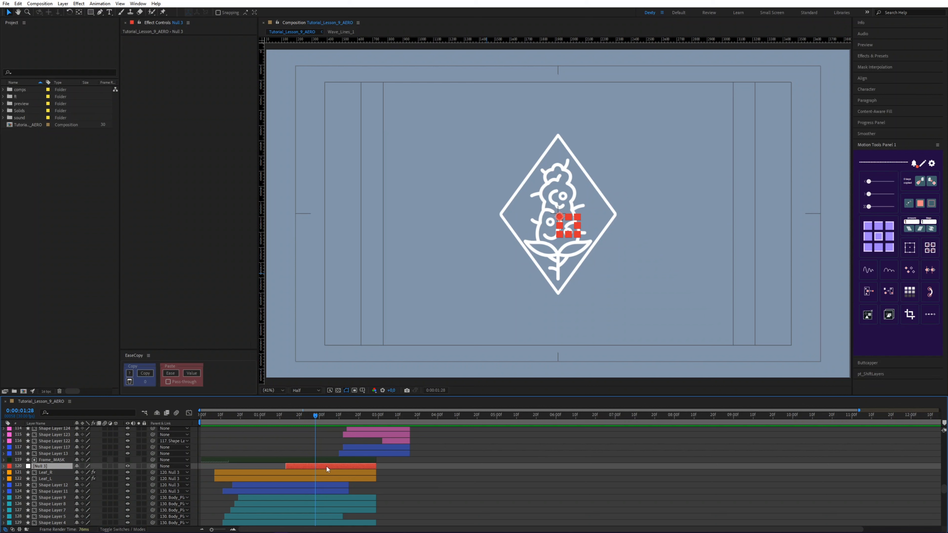
key("u")
key("equal")
mouse_move(365, 417)
left_mouse_down()
mouse_move(437, 421)
mouse_move(353, 429)
left_mouse_up()
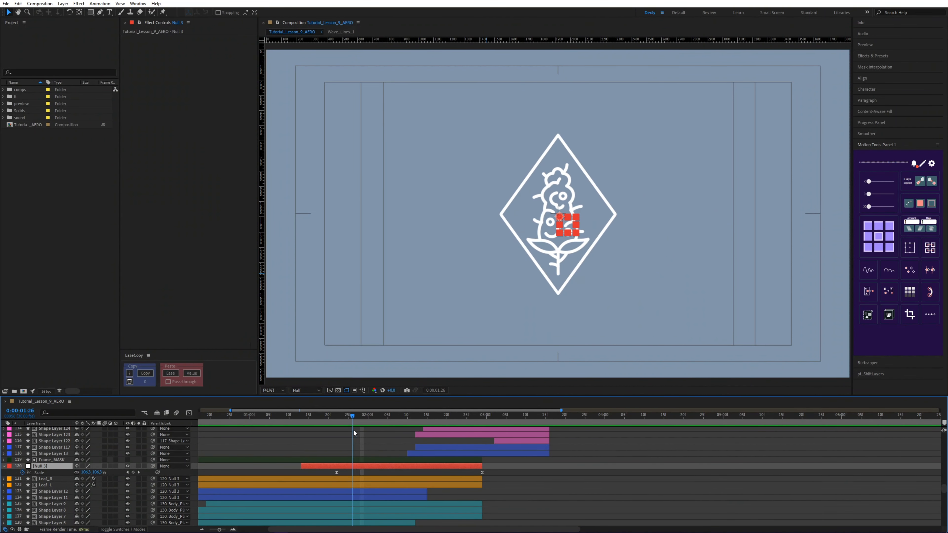
Step: Select the Frame_MASK layer and show the Mode and Track Matte columns in the timeline
left_click(340, 462)
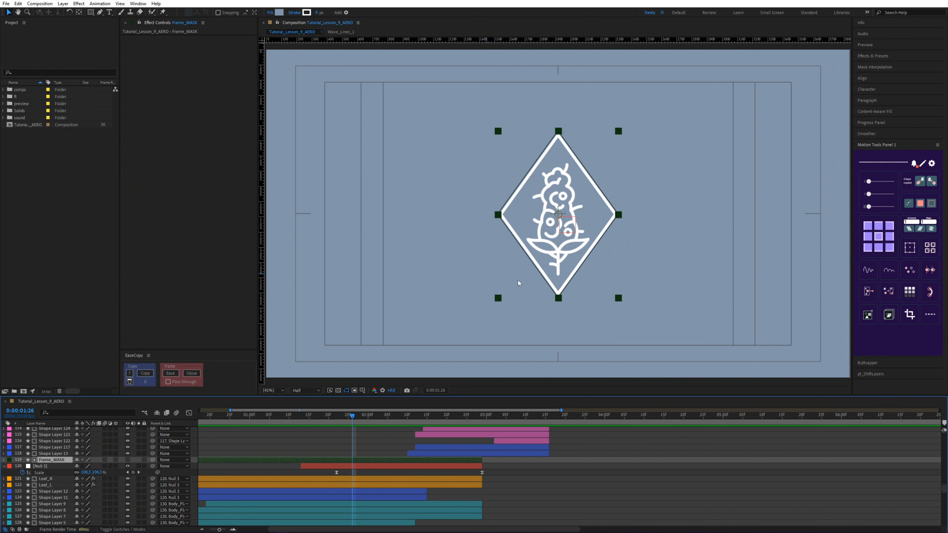
key("F4")
key("minus")
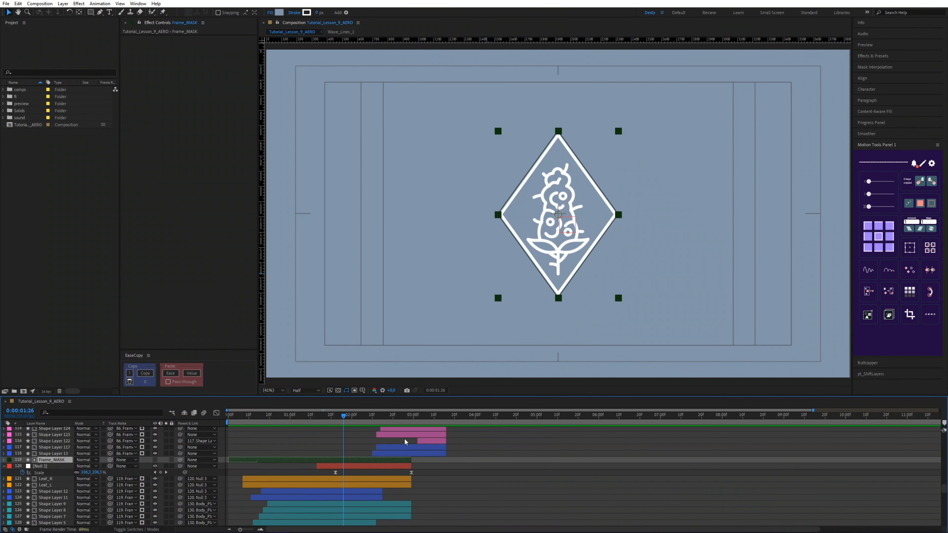
scroll(314, 445, "down", 1)
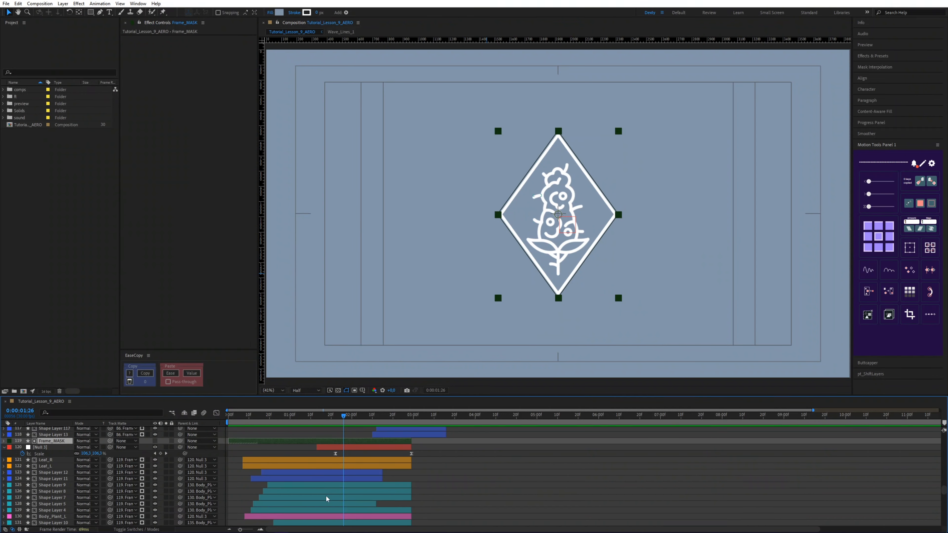
Step: Assign Frame_MASK as the track matte of the layers from Leaf_R to the stem, and scrub the transition to 0:00:02:19
left_click(312, 462)
scroll(106, 473, "down", 4)
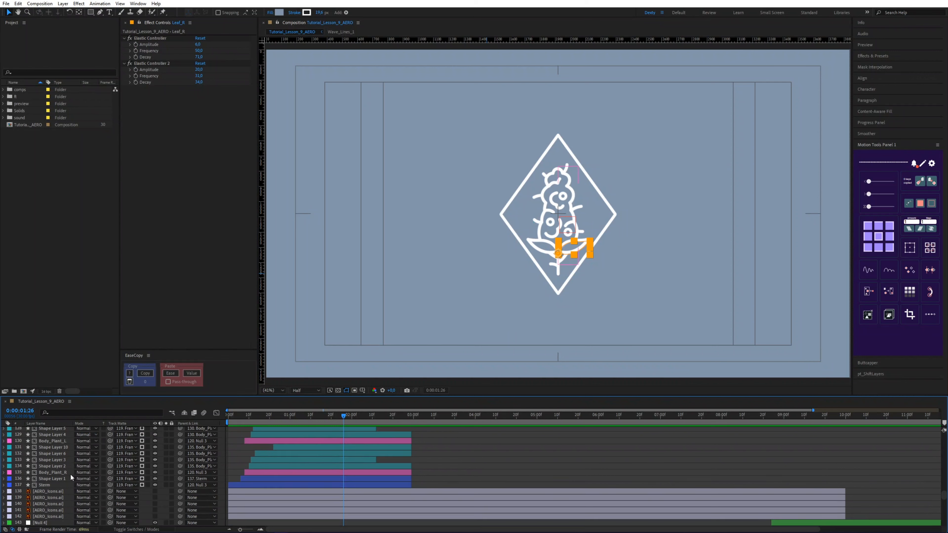
left_click(48, 483, "shift")
scroll(132, 476, "up", 5)
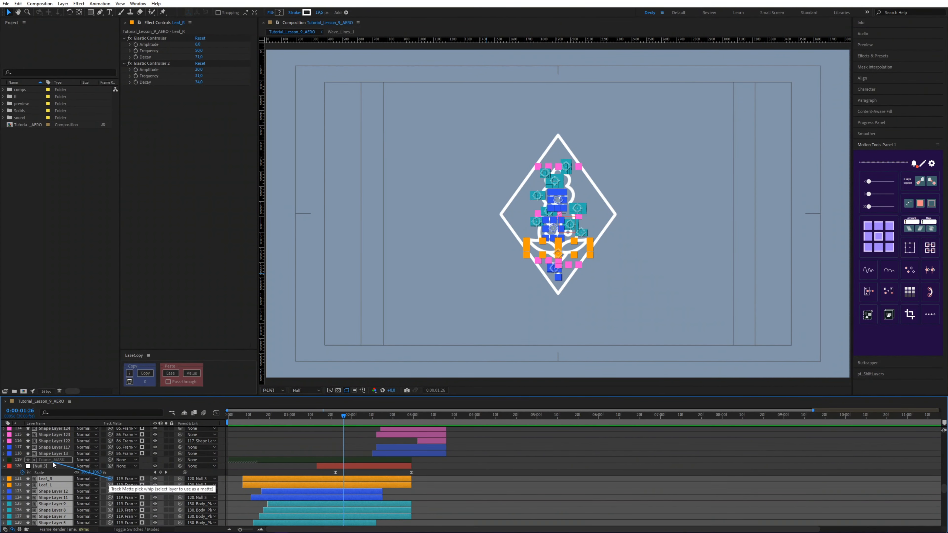
left_click(305, 452)
left_click_drag(340, 418, 391, 418)
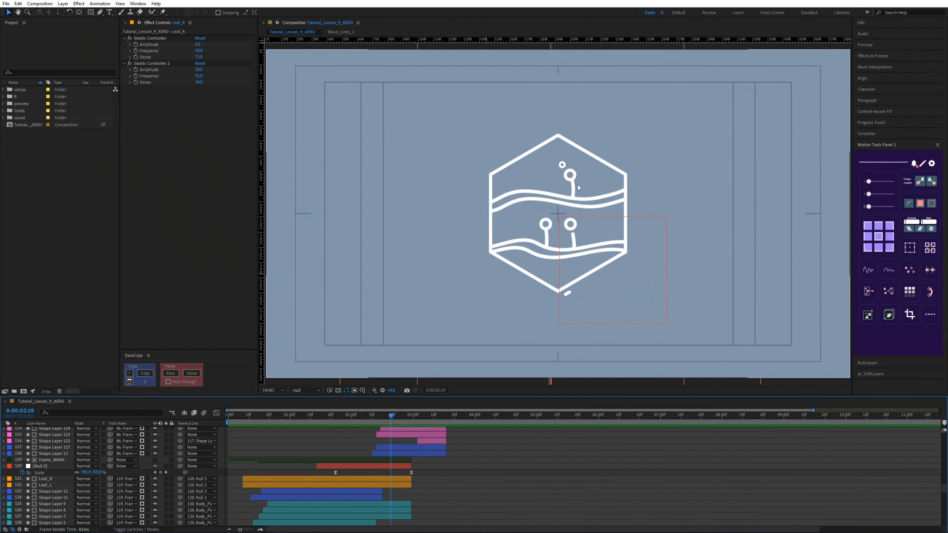
Step: Reveal the keyframes of Boshka_3 and Boshka_2, and scrub through their Size, Position and Scale animation
scroll(577, 185, "up", 1)
scroll(364, 444, "up", 2)
left_click(362, 446)
left_click(348, 442, "shift")
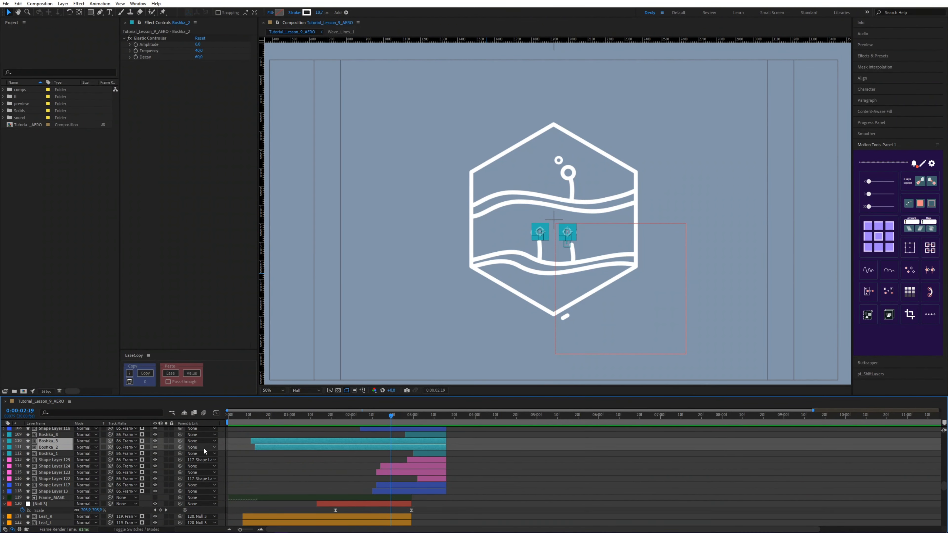
key("u")
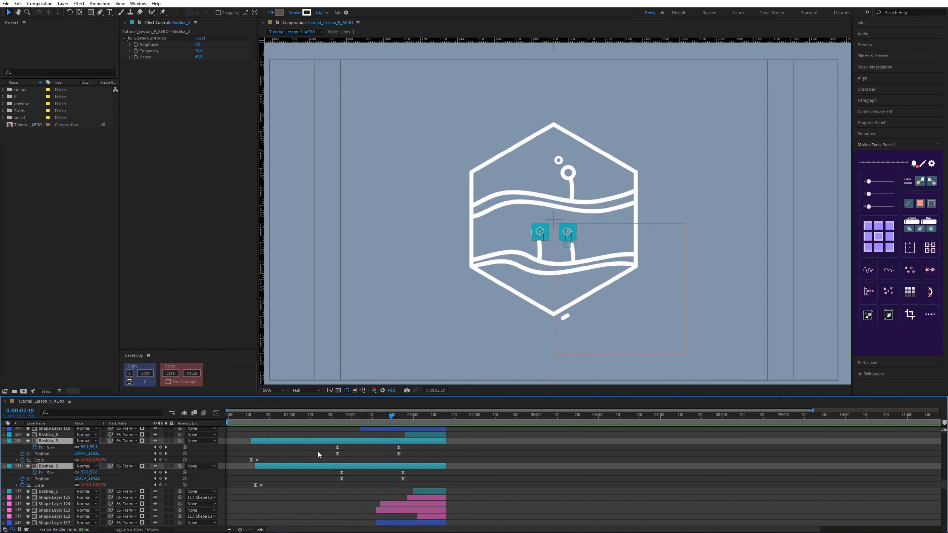
left_click(317, 450)
left_click_drag(332, 417, 421, 415)
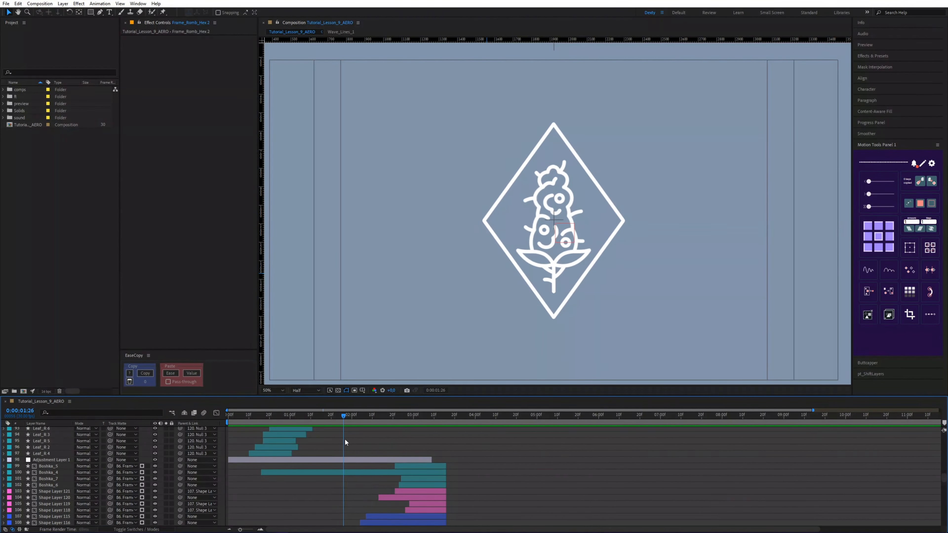
Step: Scrub the frame's change to 0:00:02:16, reveal the Path keyframes of Frame_Romb_Hex 2 and select the second one
left_click_drag(345, 439, 385, 434)
scroll(390, 450, "up", 2)
scroll(390, 450, "up", 1)
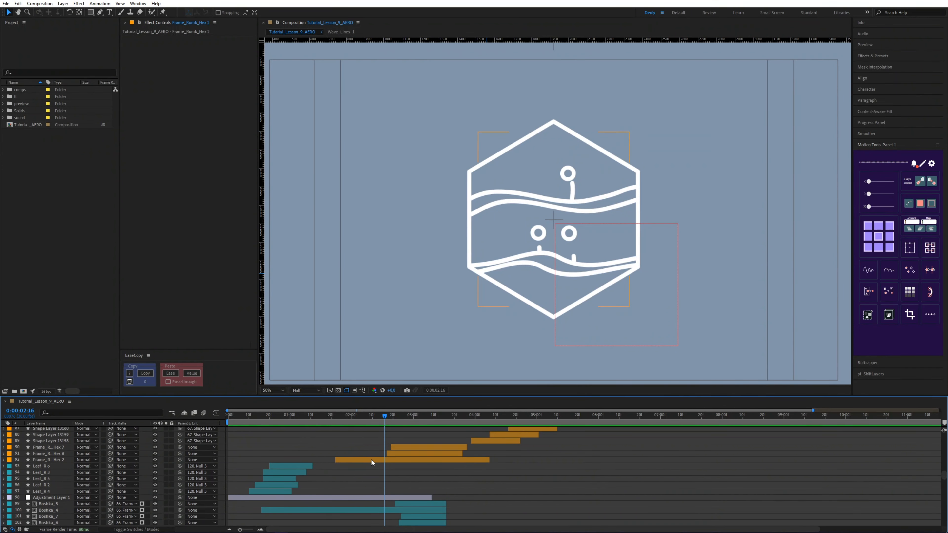
left_click(369, 460)
key("u")
left_click(397, 467)
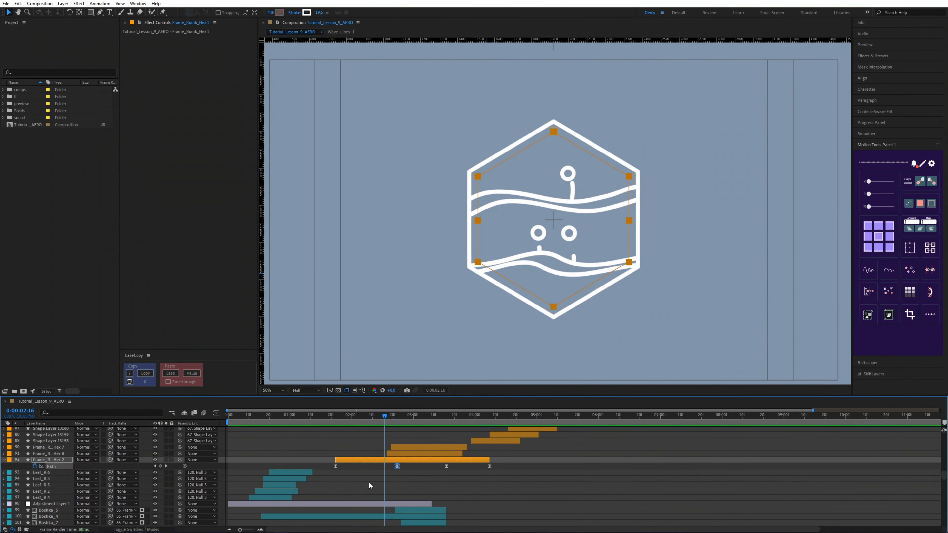
Step: Examine the speed graph of the frame's Path, return to the layer bars and scrub the animation to 0:00:03:08
left_click(216, 413)
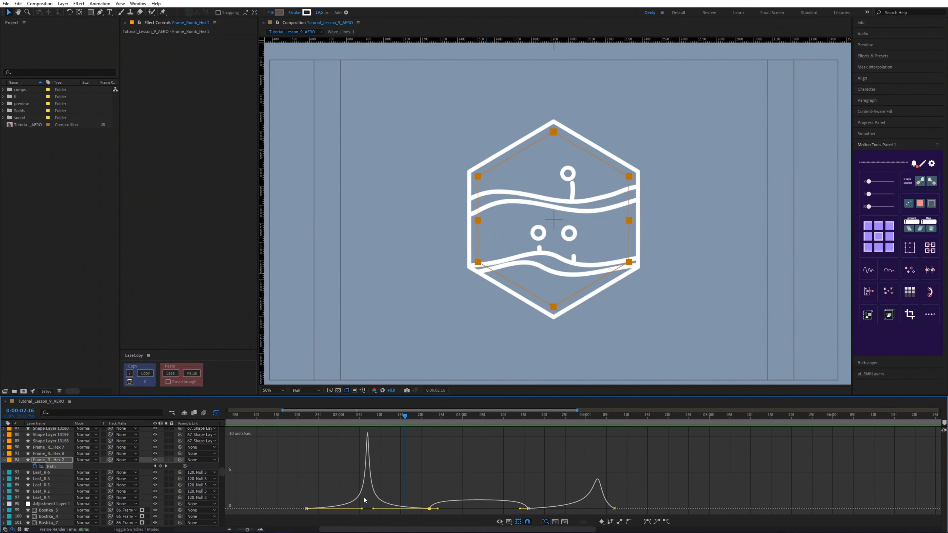
mouse_move(404, 415)
left_mouse_down()
mouse_move(386, 417)
mouse_move(404, 416)
left_mouse_up()
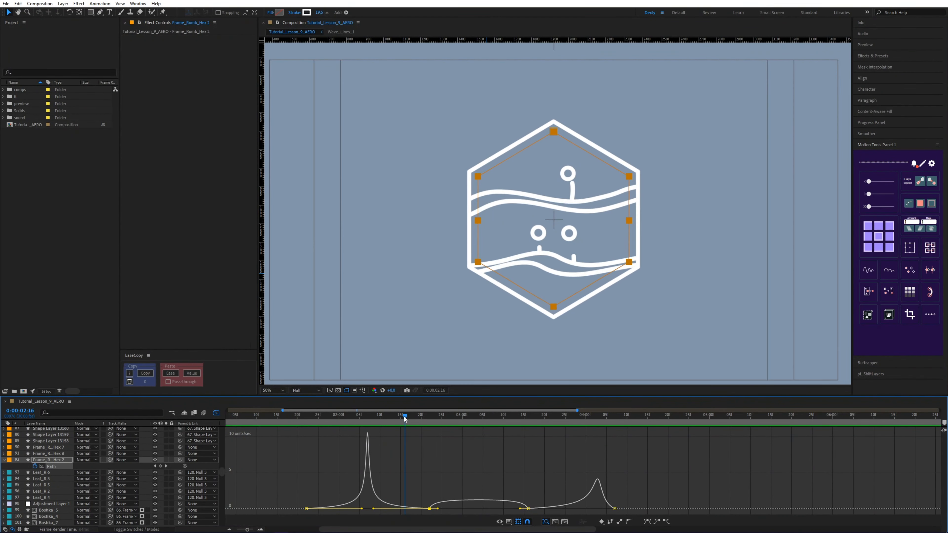
left_click(216, 413)
scroll(325, 444, "down", 2, "alt")
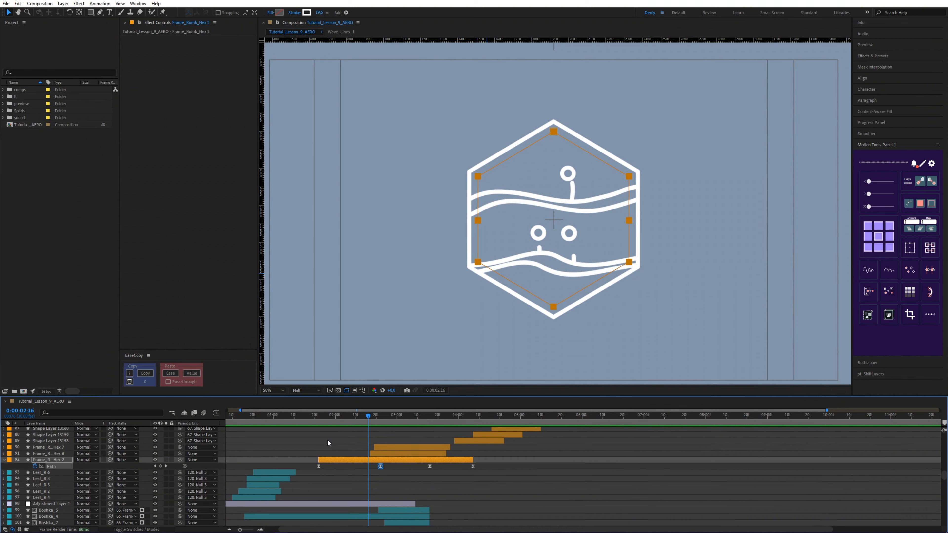
left_click_drag(369, 416, 413, 417)
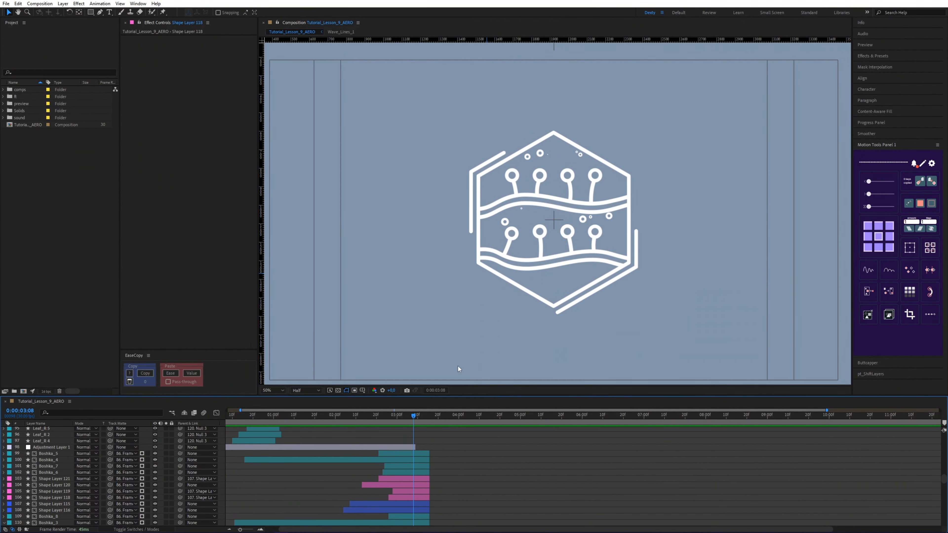
Step: Reveal the keyframes of Shape Layer 13157, and scrub the bubbles and the hexagon-to-circle transition to 0:00:04:06
key("slash")
left_click_drag(411, 421, 416, 451)
scroll(414, 452, "up", 12)
scroll(412, 453, "up", 15)
left_click(426, 438)
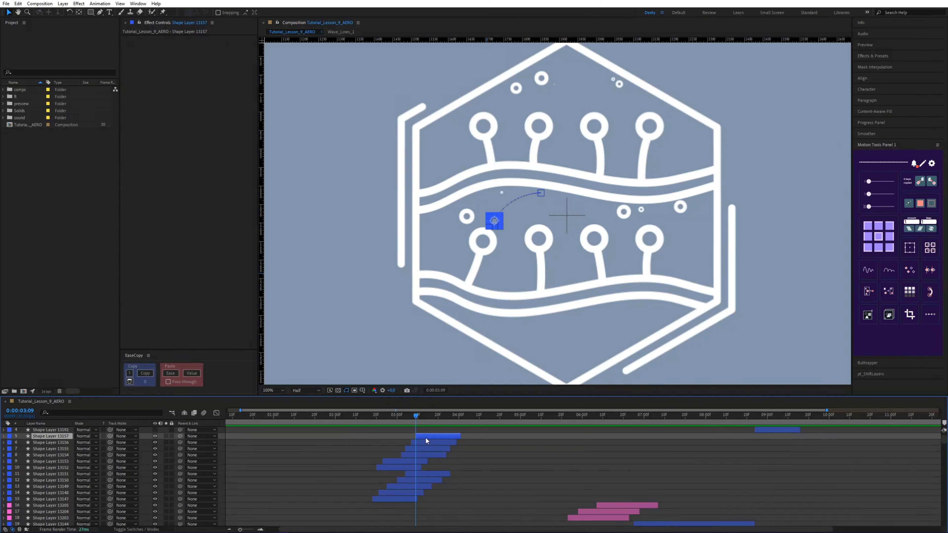
key("u")
left_click(374, 444)
left_click_drag(416, 415, 438, 423)
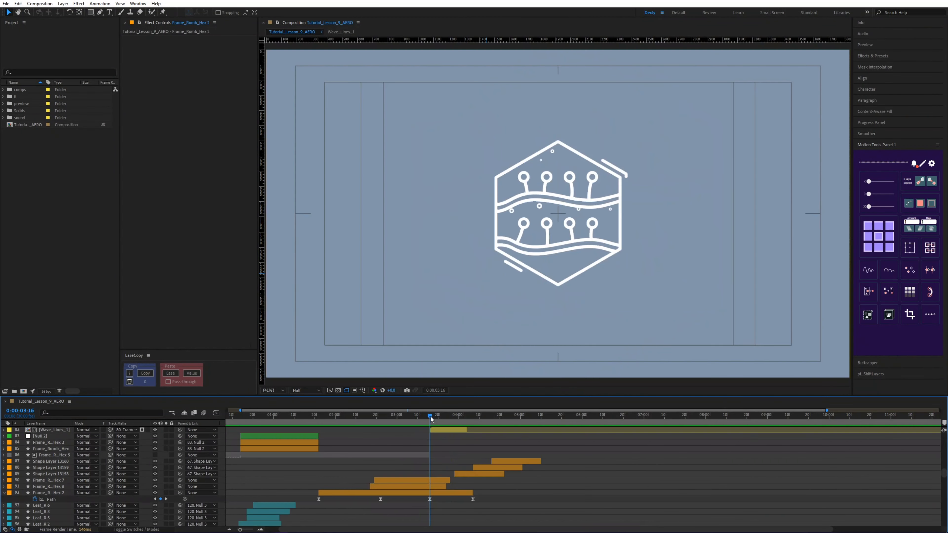
left_click_drag(429, 416, 471, 417)
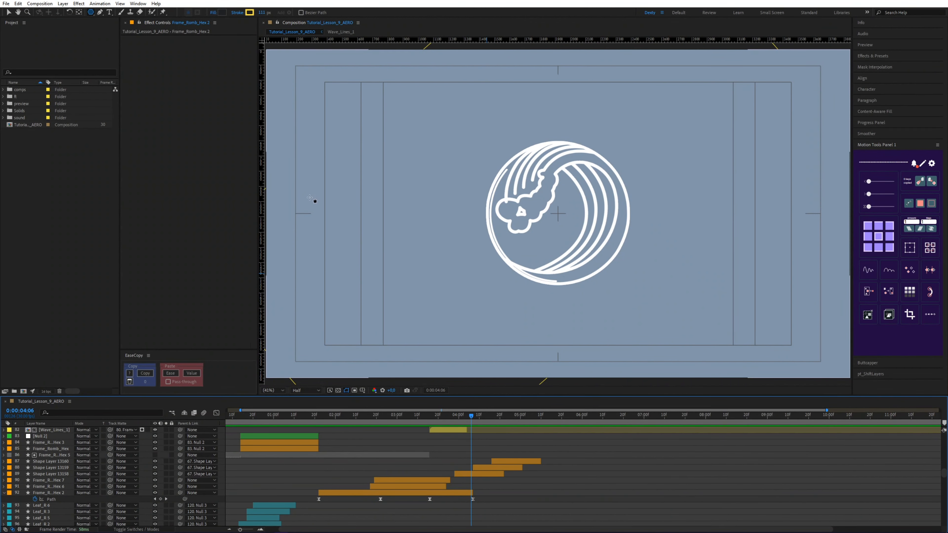
Step: Draw an example hexagon beside the logo with a 25 px yellow stroke and no visible fill
left_click_drag(348, 183, 364, 249)
left_click(265, 13)
type("25")
key("Return")
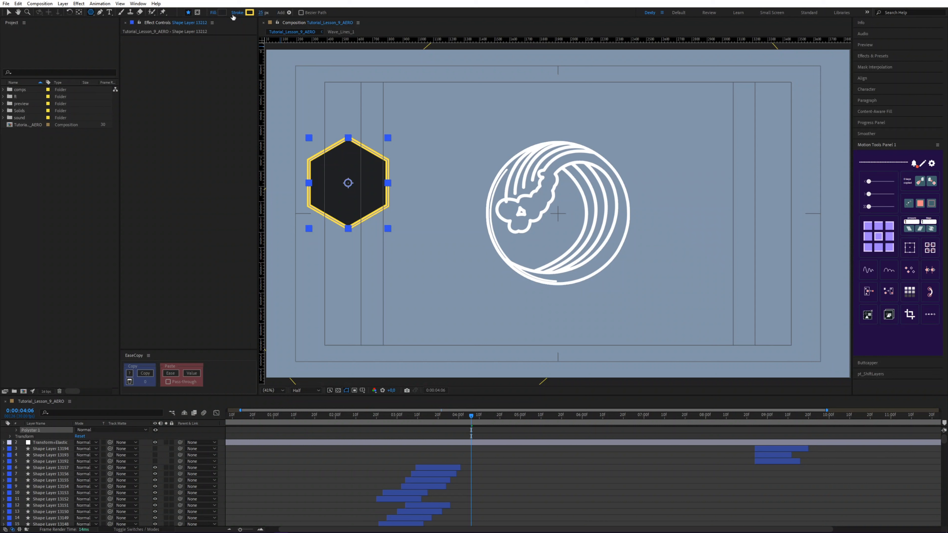
left_click(224, 14, "alt")
left_click(224, 13, "alt")
left_click(223, 14, "alt")
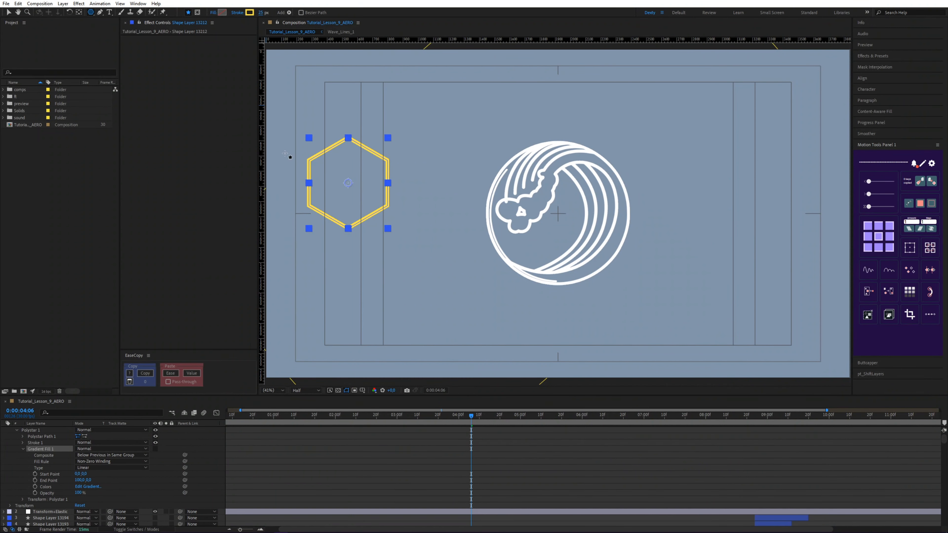
Step: Draw a circle on a new layer over the hexagon, centred on it, and make its stroke blue
left_click(345, 461)
left_click(91, 14)
left_click_drag(92, 14, 107, 36)
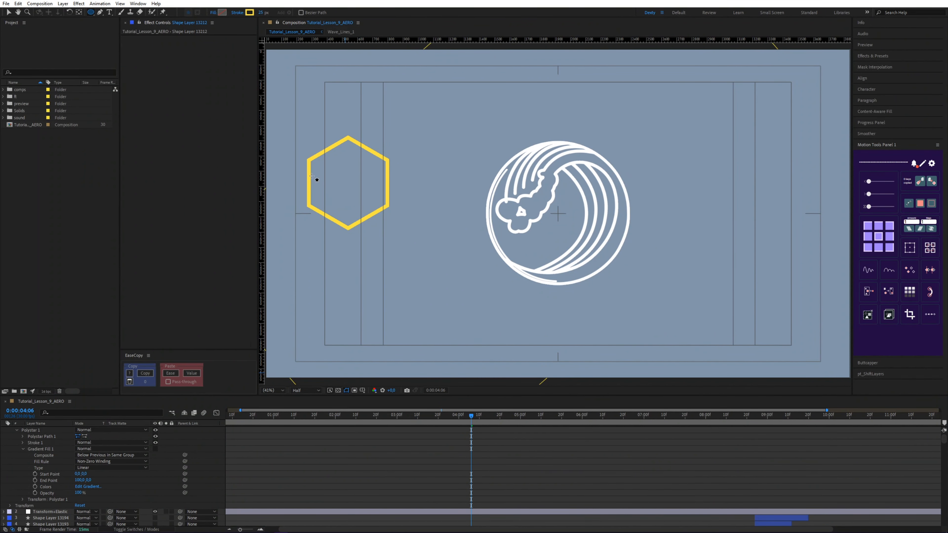
left_click_drag(348, 183, 390, 220)
left_click(249, 13)
left_click(427, 301)
left_click_drag(438, 318, 438, 328)
left_click(496, 299)
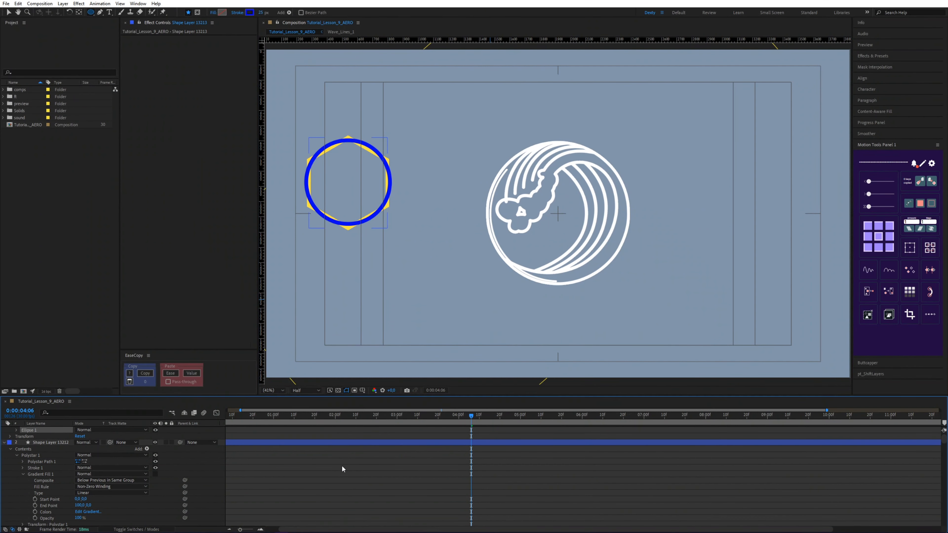
Step: Convert the hexagon's Polystar Path 1 to a Bezier path with a Path keyframe at 0:00:03:20
left_click(23, 462)
right_click(41, 462)
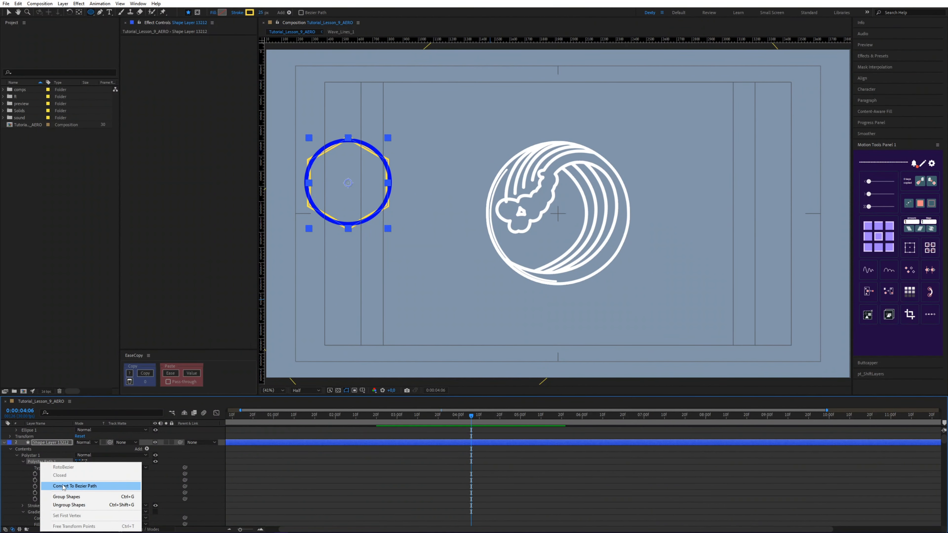
left_click(62, 486)
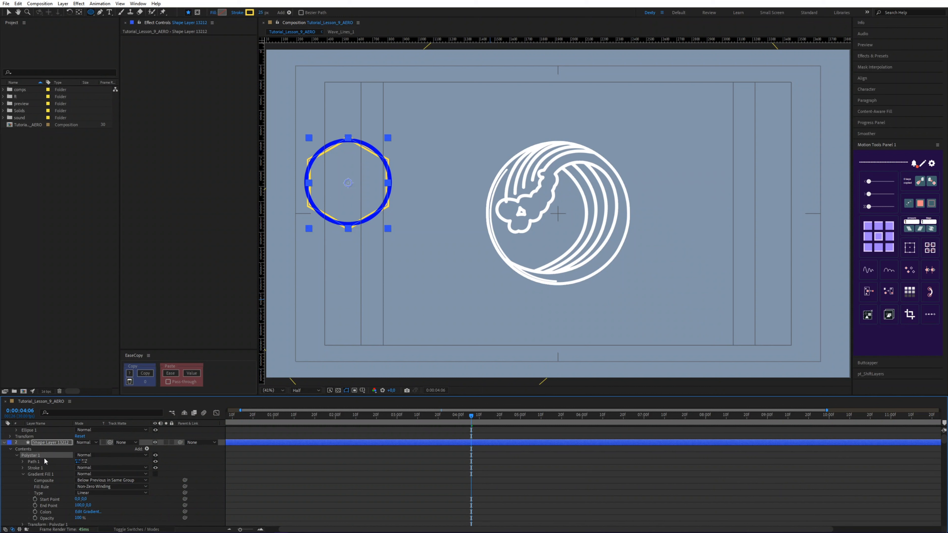
key("u")
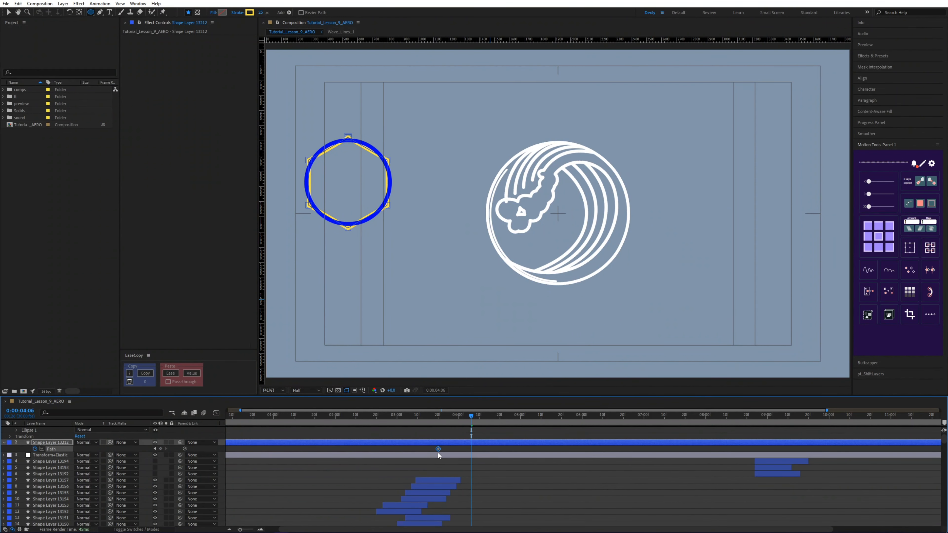
Step: At 0:00:04:06, move the hexagon's two left vertices onto the blue circle and curve them along it
scroll(322, 174, "up", 4)
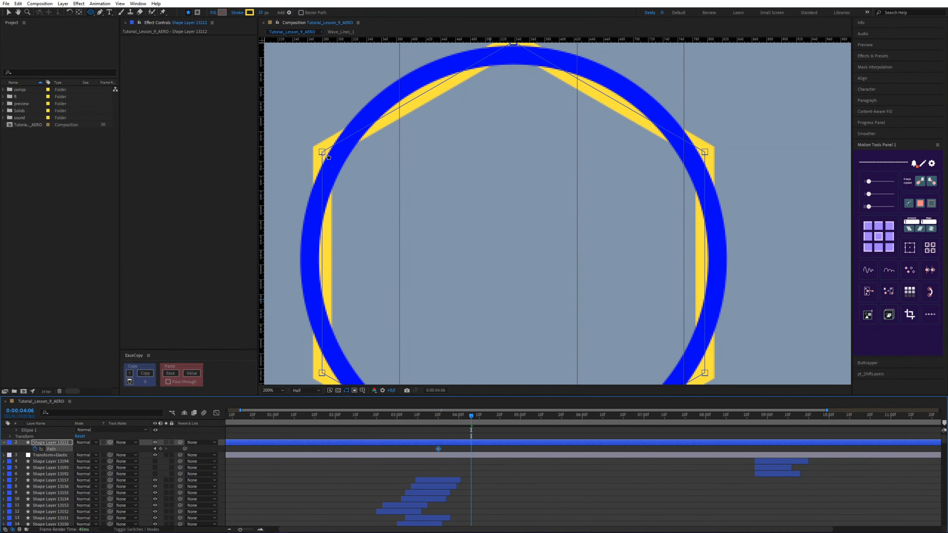
left_click_drag(323, 155, 299, 219)
scroll(358, 191, "down", 1)
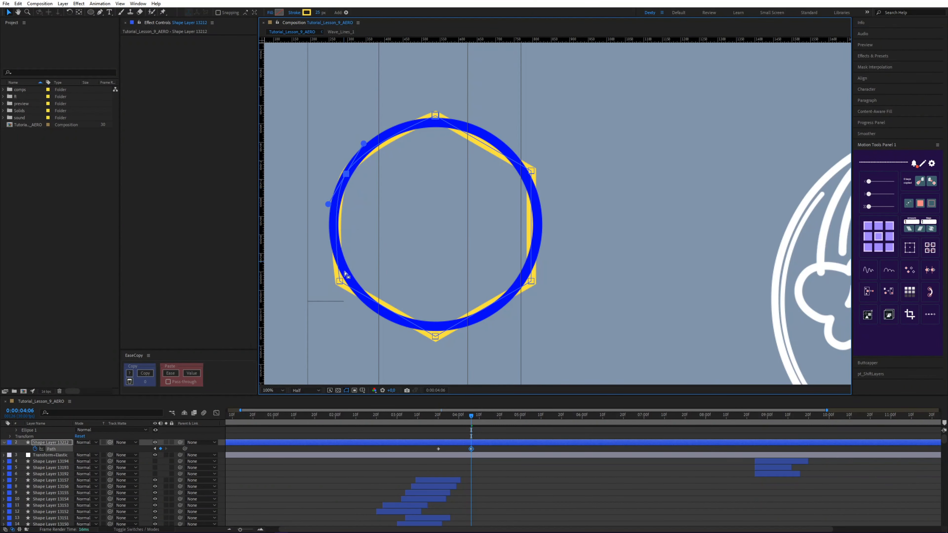
scroll(348, 280, "up", 1)
left_click_drag(332, 282, 317, 221)
scroll(323, 257, "down", 1)
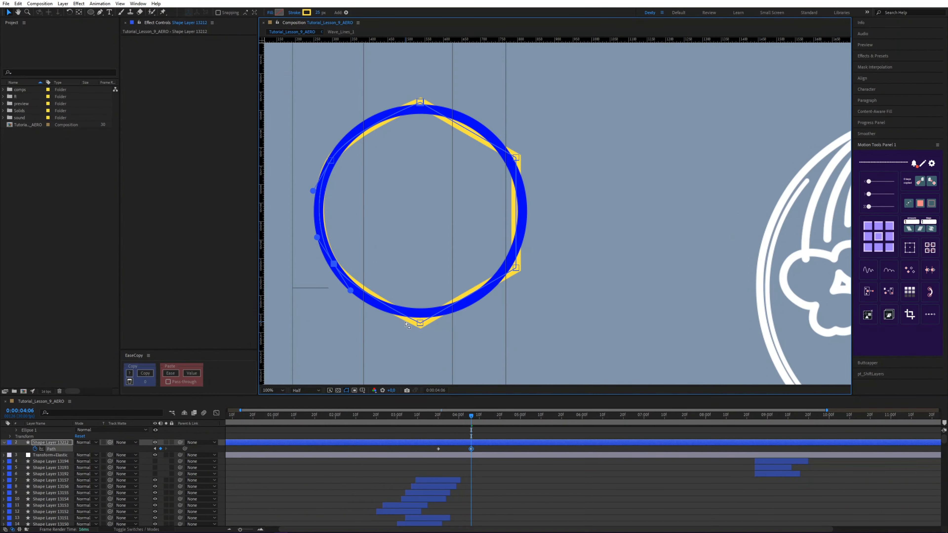
Step: Fit the hexagon's bottom, right and top vertices and their handles to the blue circle to complete the round shape
scroll(430, 323, "up", 1)
left_click_drag(434, 329, 494, 343)
scroll(529, 279, "down", 1)
scroll(529, 280, "up", 1)
key("space")
left_click_drag(544, 192, 574, 312)
left_click_drag(579, 186, 542, 137)
key("space")
left_click_drag(471, 163, 535, 226)
left_click_drag(454, 140, 521, 152)
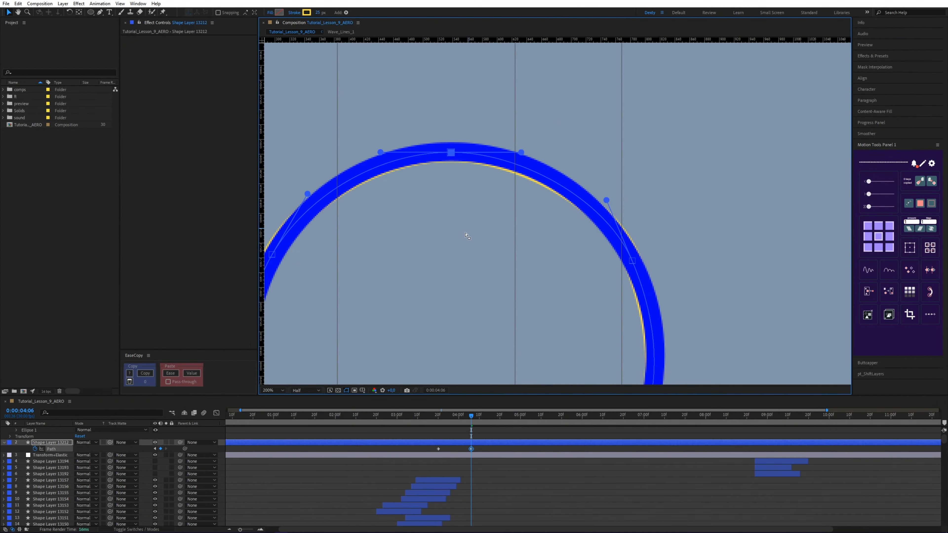
scroll(491, 142, "down", 2)
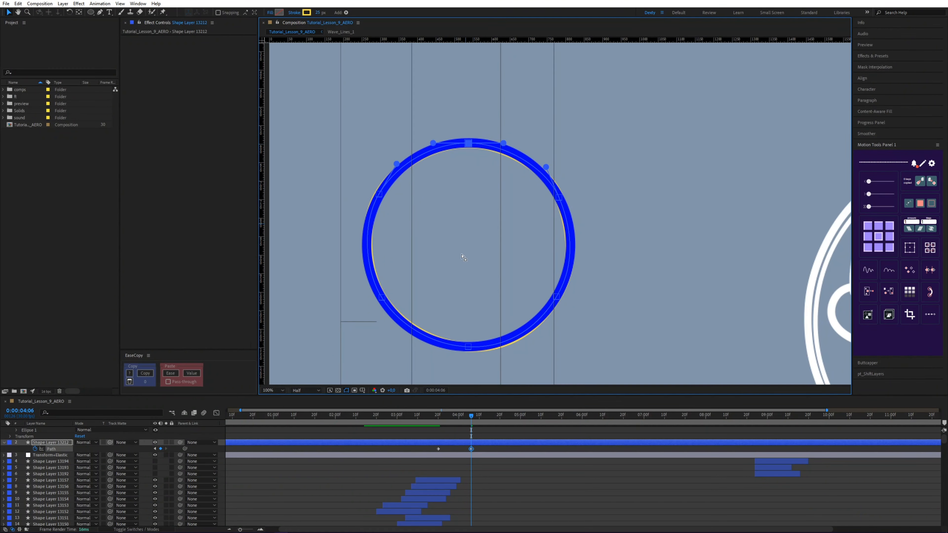
Step: Adjust the speed graph of the hexagon's Path so the morph starts slowly and accelerates sharply into the circle keyframe
left_click(439, 449)
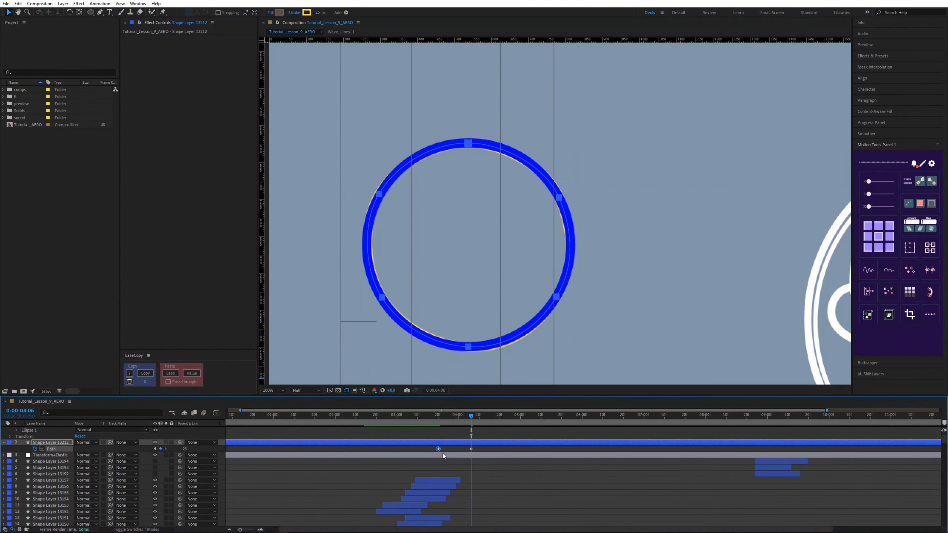
left_click(216, 413)
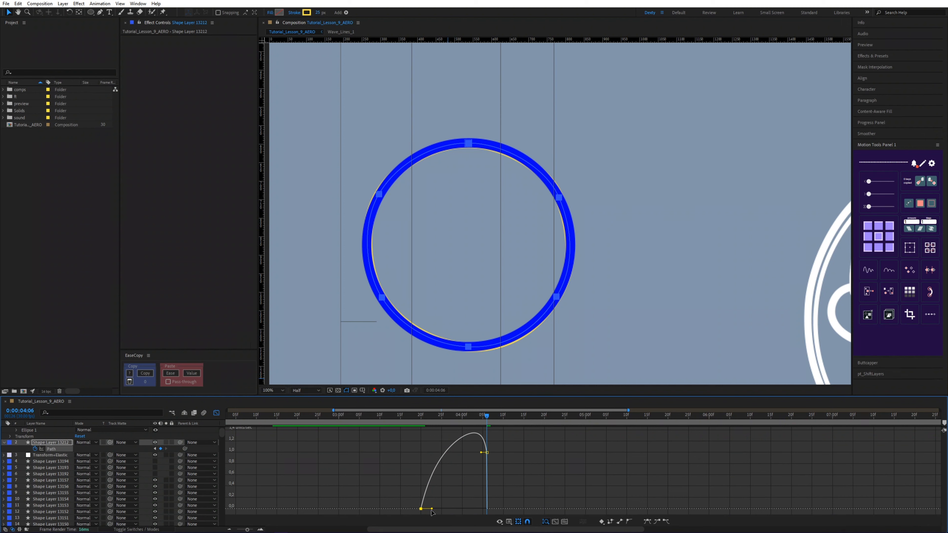
left_click_drag(434, 509, 454, 509)
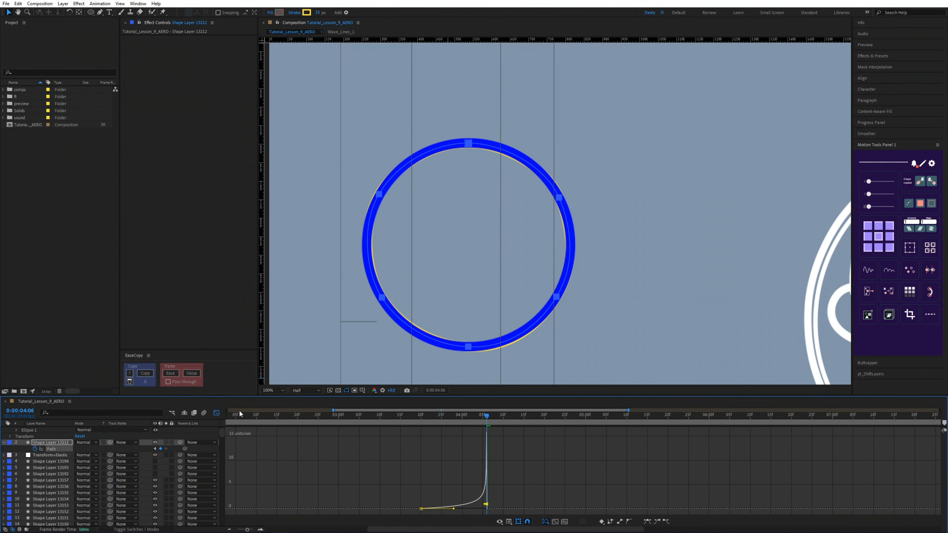
left_click(216, 412)
Step: Split both example layers at 0:00:04:06, keeping the morphing hexagon before that time and the circle after it
left_click(456, 443)
key("ctrl+d")
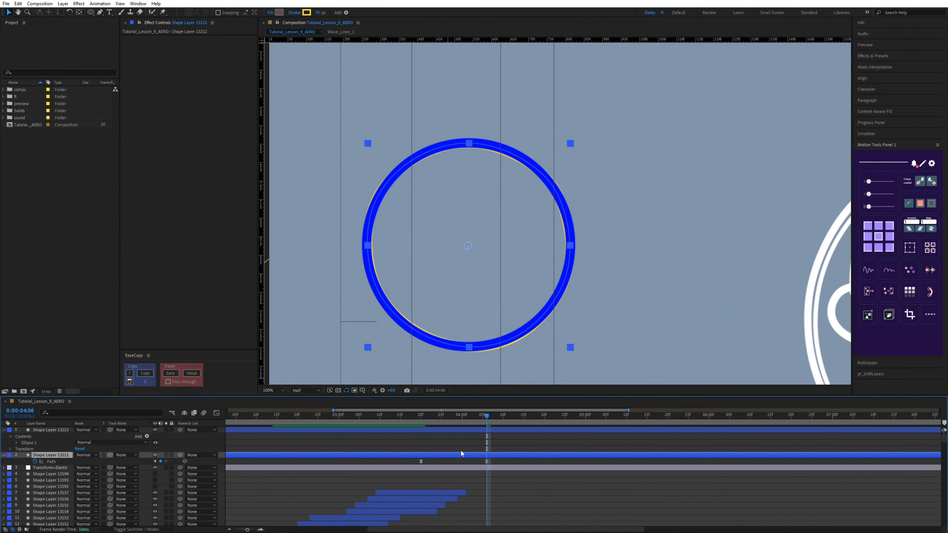
key("ctrl+shift+d")
key("Delete")
left_click(474, 430)
key("ctrl+shift+d")
left_click(480, 435)
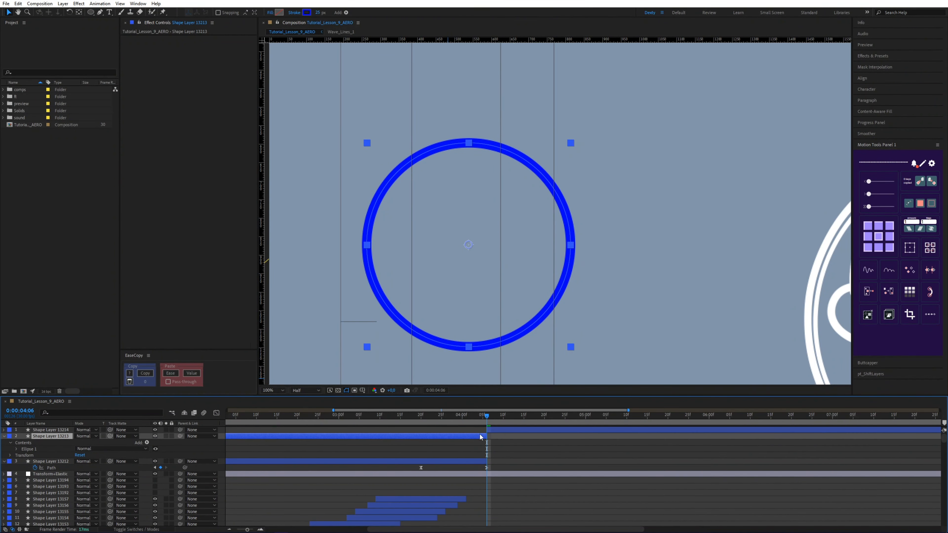
key("Delete")
Step: Match the circle's stroke colour to the hexagon's yellow by sampling it, and scrub the morph to 0:00:04:11
key("j")
left_click(307, 12)
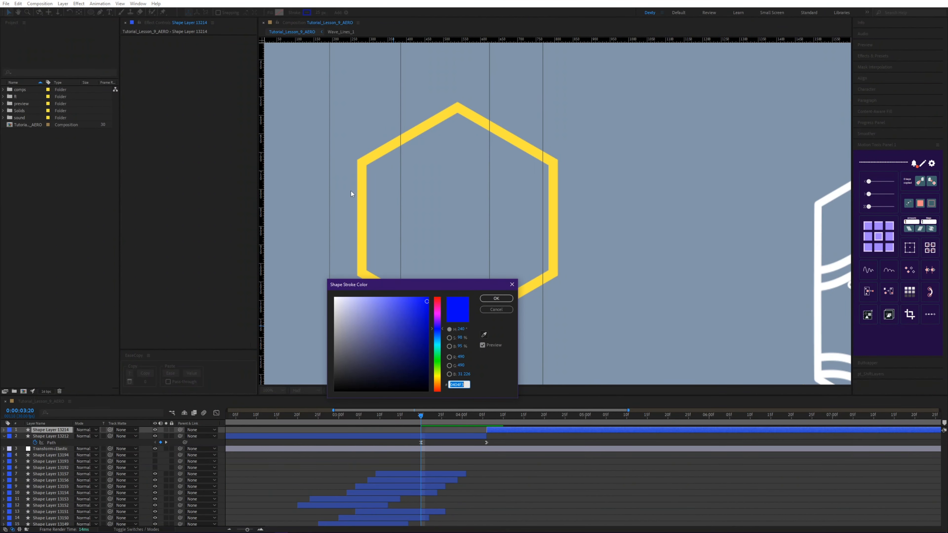
left_click(485, 335)
left_click(534, 288)
left_click(496, 298)
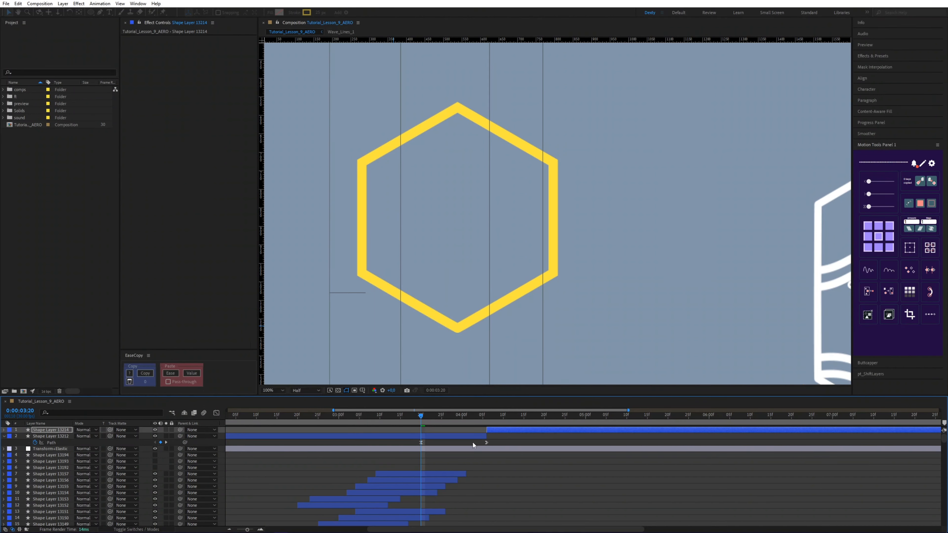
left_click_drag(421, 415, 507, 422)
Step: Delete the example hexagon and circle layers, and bring the whole composition and timeline back into view
left_click(479, 436)
left_click(494, 430, "shift")
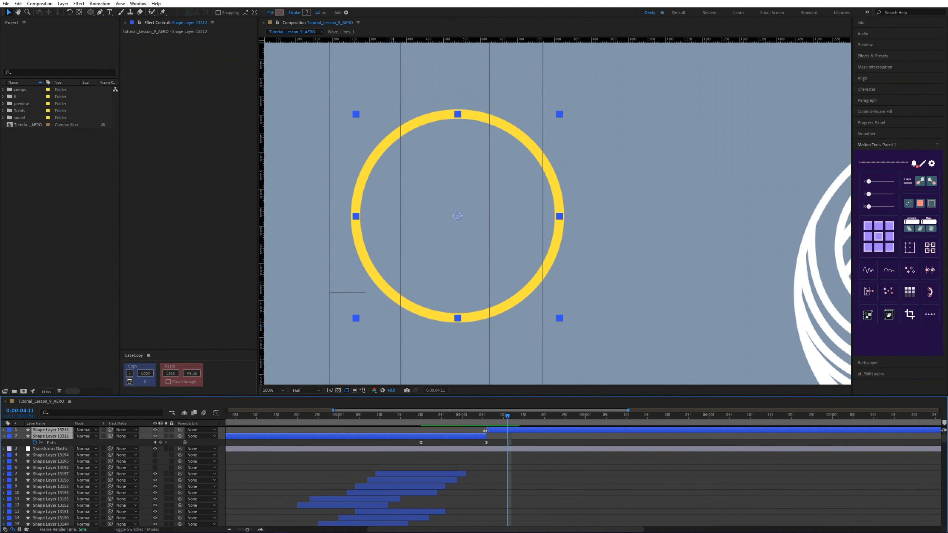
key("Delete")
key("semicolon")
left_click(278, 393)
left_click(277, 408)
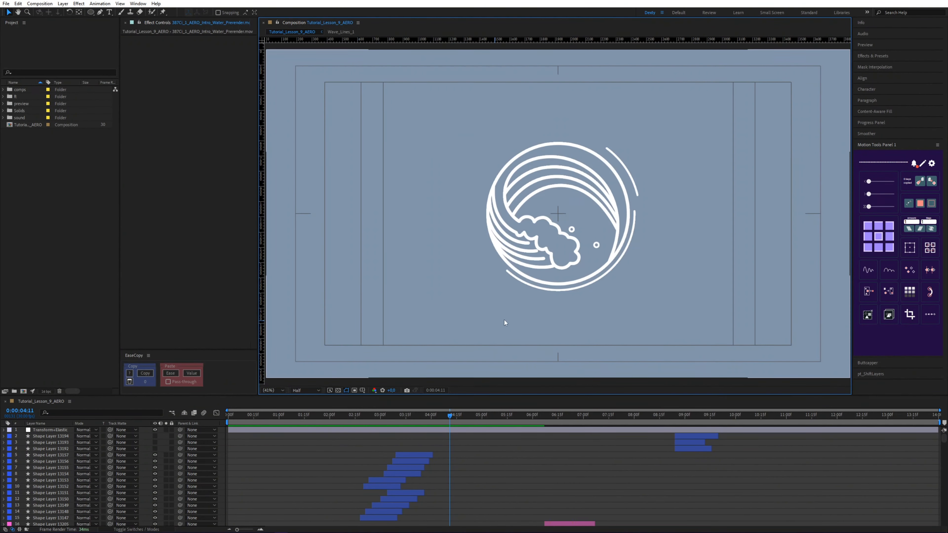
Step: Scrub the wave animation to 0:00:04:27 and select Shape Layer 129 to examine its circular mask shape
left_click_drag(403, 420, 477, 422)
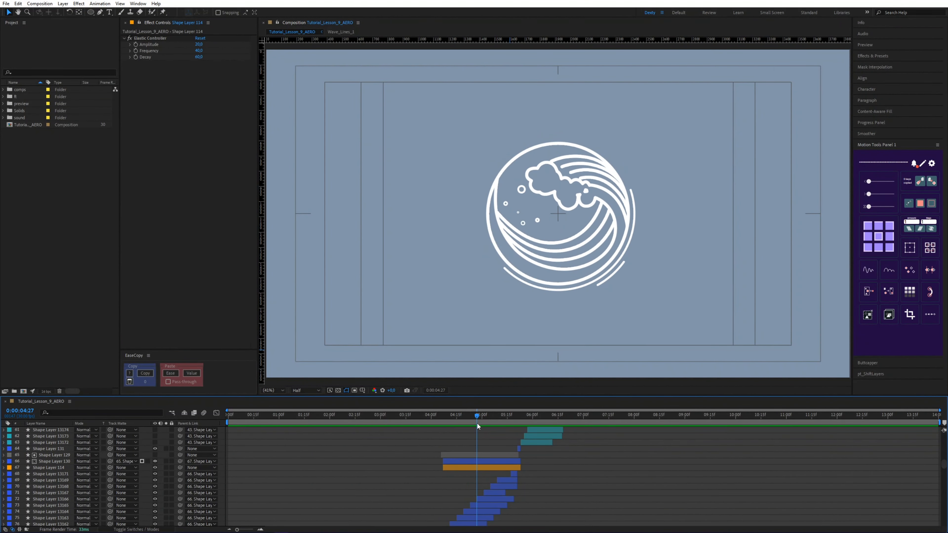
left_click(465, 455)
scroll(581, 208, "up", 1)
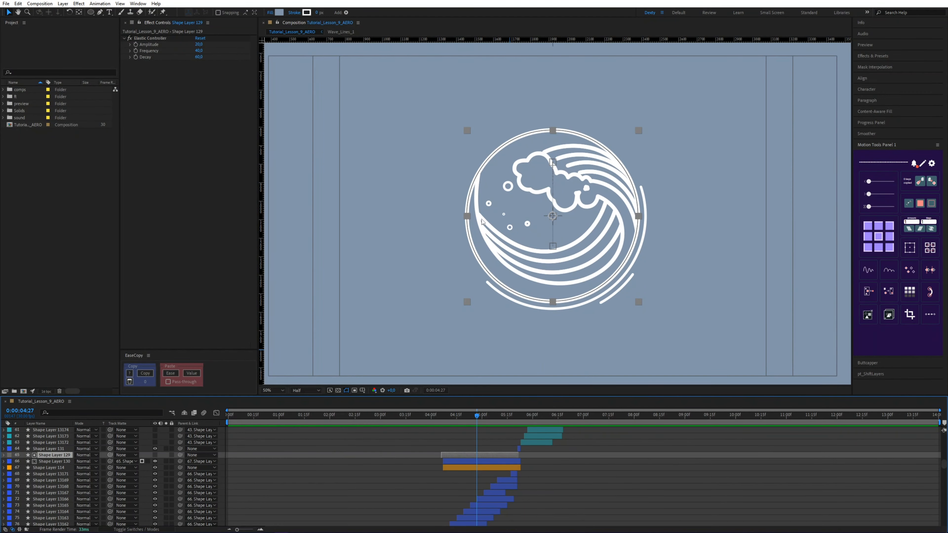
Step: Select Shape Layer 130 and scrub through the wave circle's animation up to its flat-bottomed yellow shape at 0:00:05:22
left_click(462, 461)
left_click(447, 418)
left_click_drag(447, 419, 539, 424)
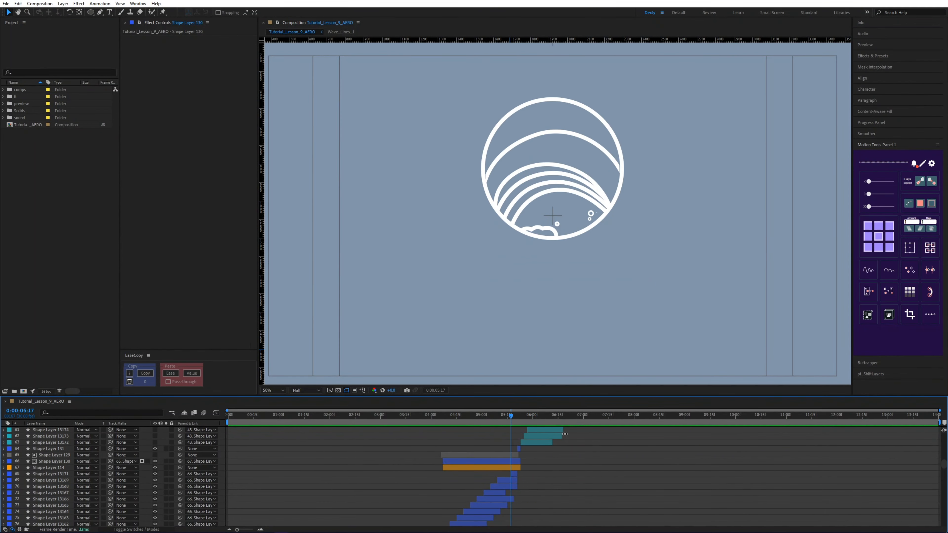
scroll(549, 429, "up", 1)
mouse_move(467, 417)
left_mouse_down()
mouse_move(502, 423)
mouse_move(484, 419)
left_mouse_up()
key("shift+slash")
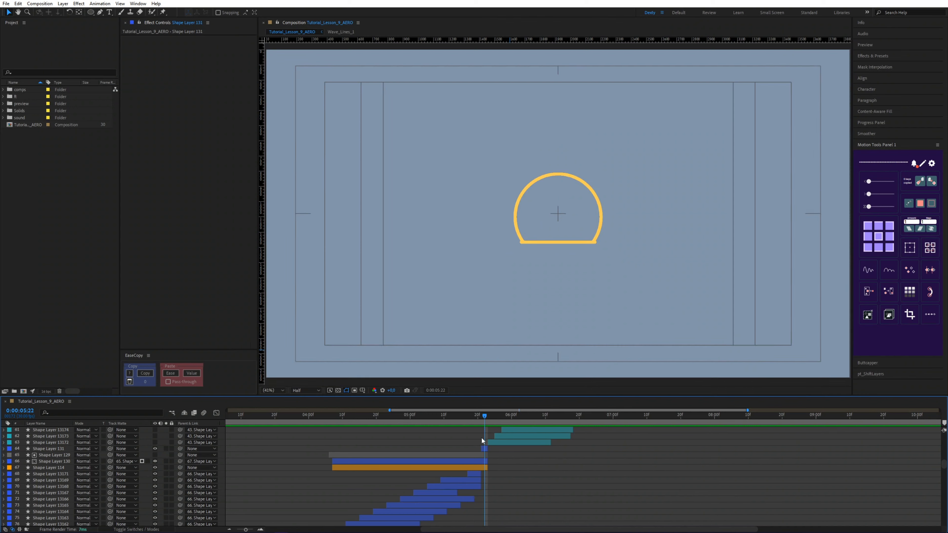
Step: Select Shape Layer 131 at 0:00:05:22 to examine the short bottom line, and scrub through the transition
scroll(481, 438, "up", 1)
left_click(485, 449)
scroll(548, 248, "up", 1)
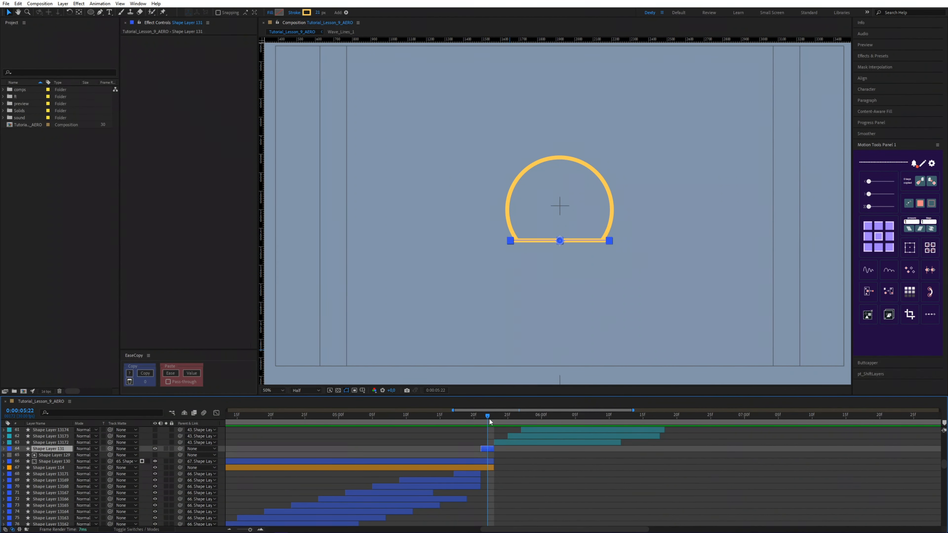
left_click_drag(488, 421, 562, 410)
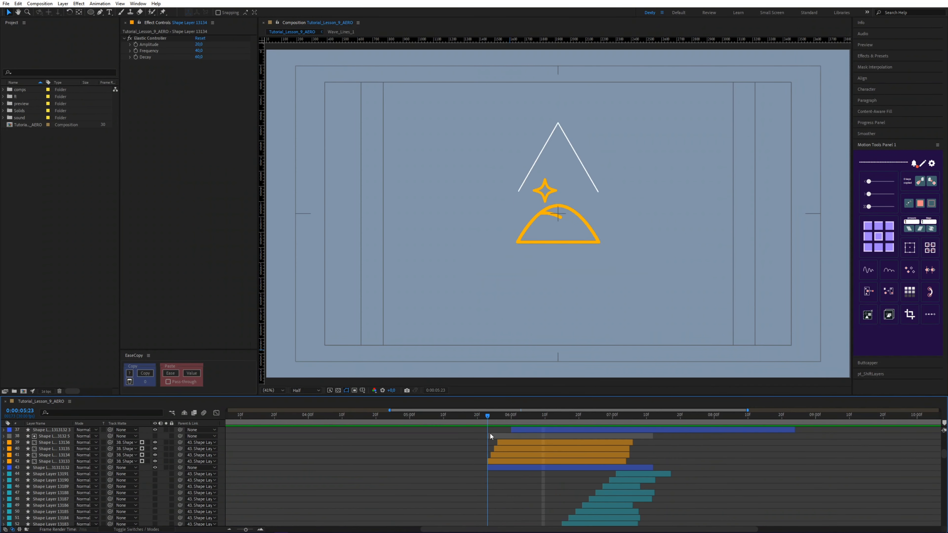
Step: Scrub through the triangle scene with the orange mound and its transition to the dripping square at 0:00:07:15
left_click_drag(490, 434, 545, 416)
scroll(568, 426, "up", 1)
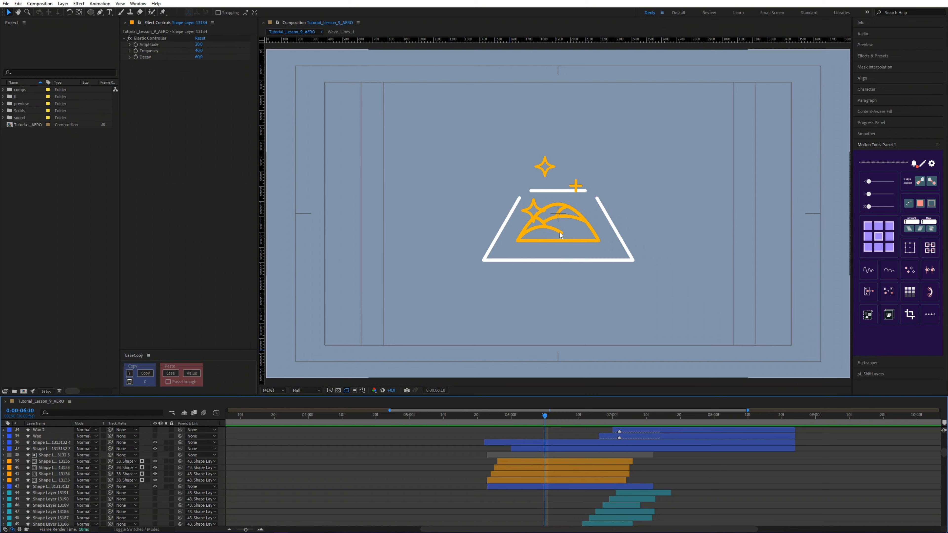
scroll(552, 226, "up", 2)
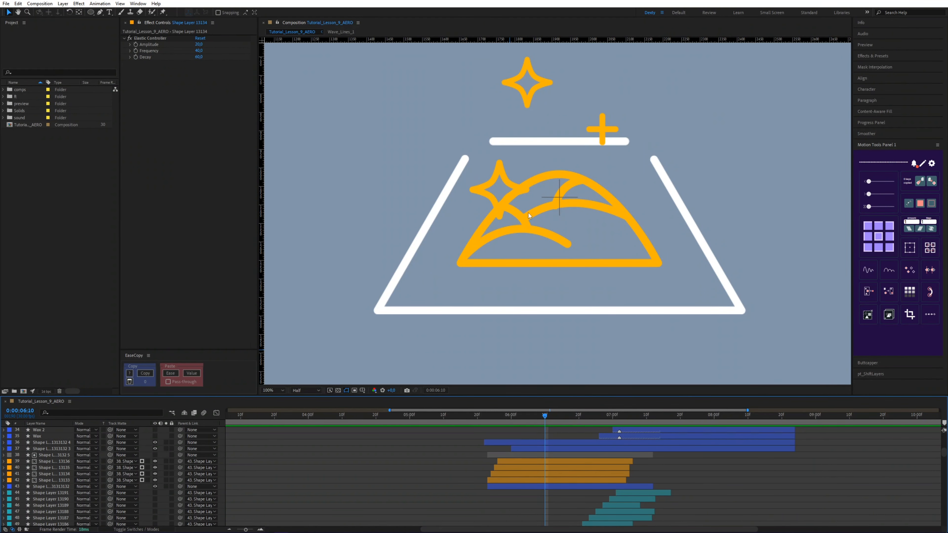
left_click_drag(480, 418, 568, 428)
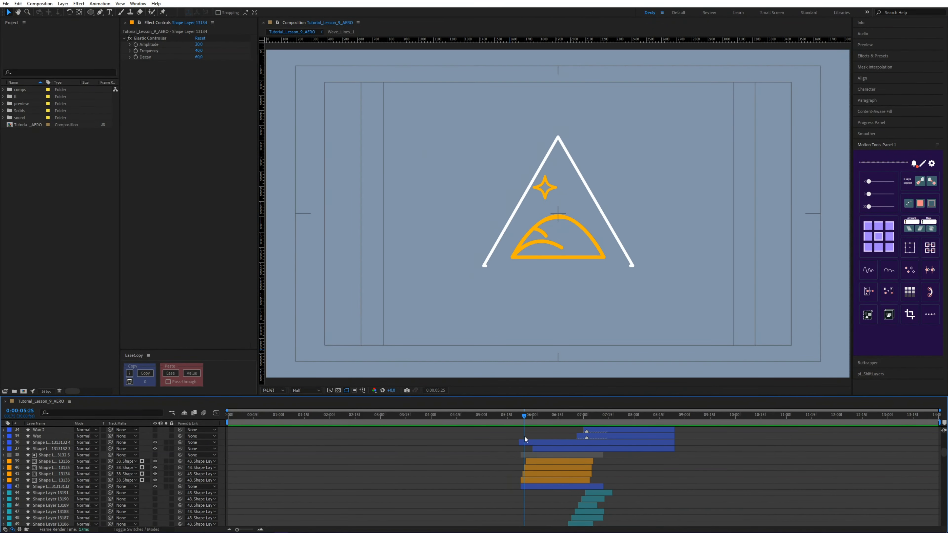
left_click_drag(524, 436, 609, 417)
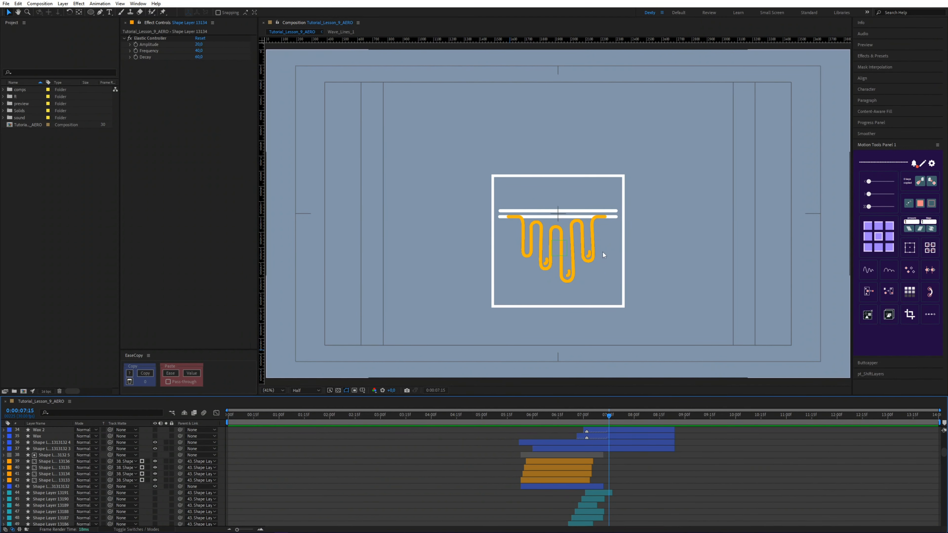
scroll(605, 261, "up", 1)
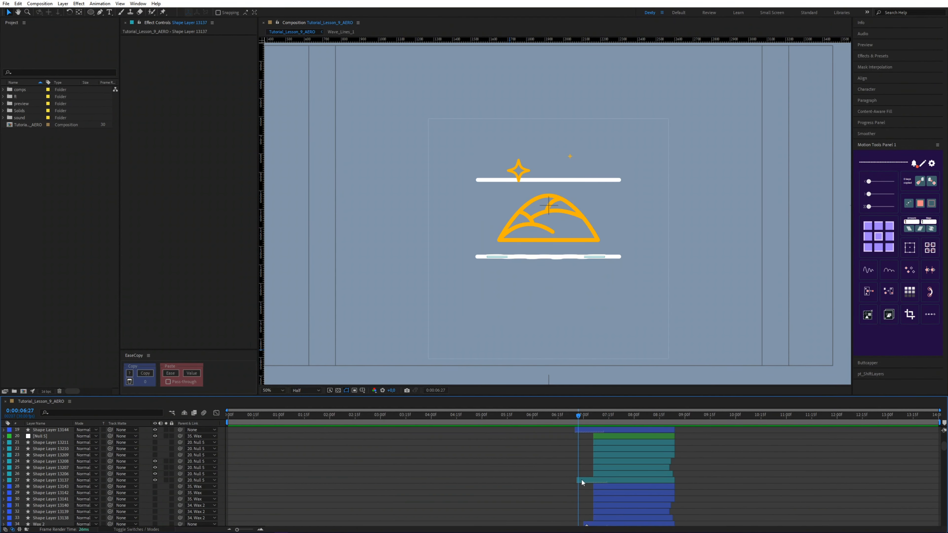
Step: Show Shape Layer 13137's keyframes, scrub its drip morph to 0:00:07:18, and select its first Color keyframe to examine the colour change
left_click(581, 479)
key("u")
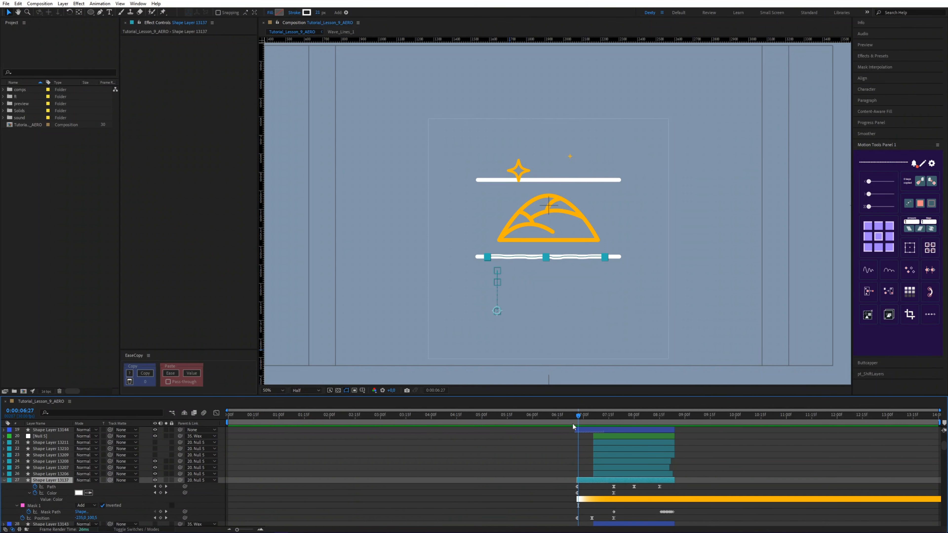
left_click_drag(578, 416, 616, 414)
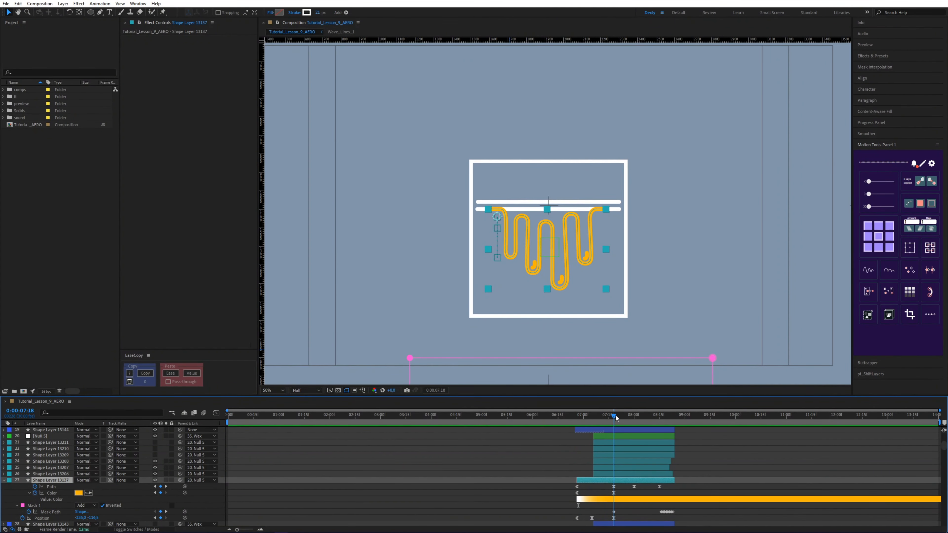
scroll(573, 469, "down", 1)
scroll(633, 467, "up", 2)
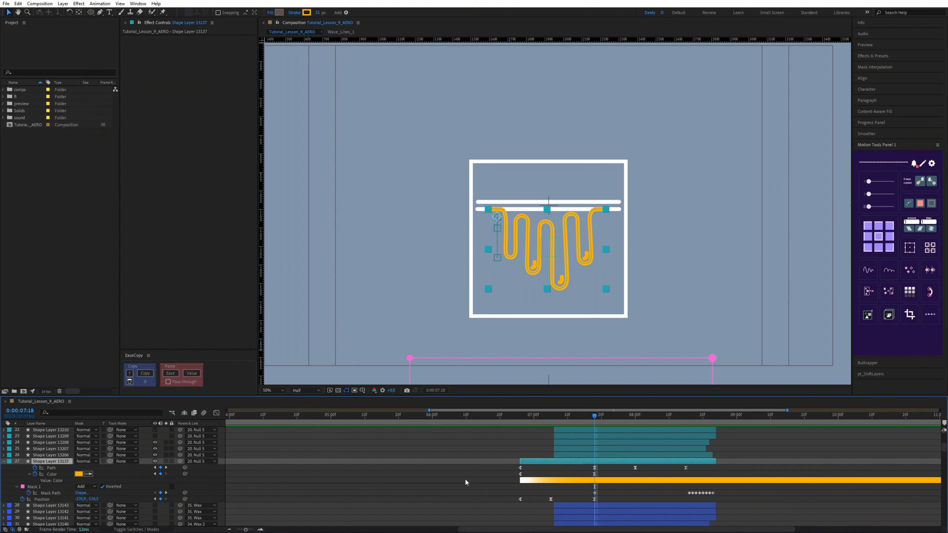
left_click(519, 474)
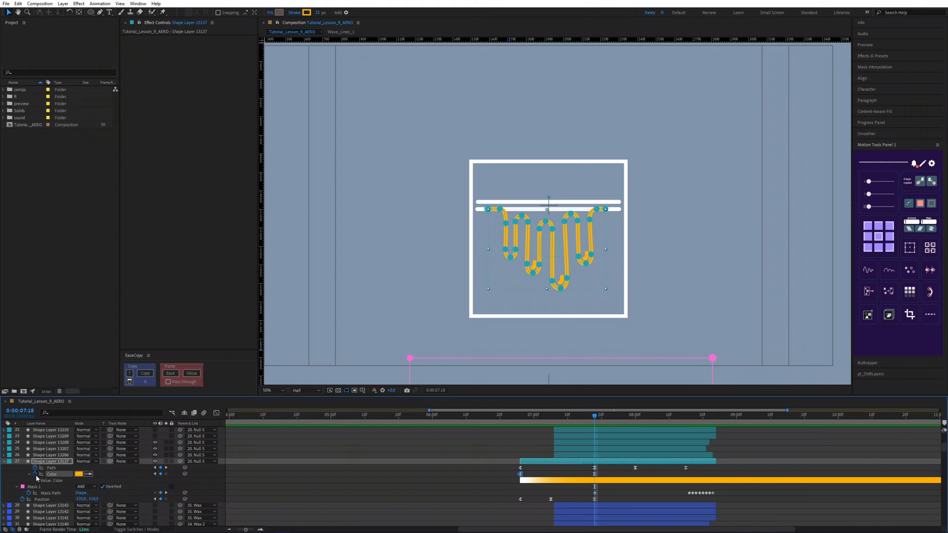
mouse_move(592, 422)
left_mouse_down()
mouse_move(517, 425)
mouse_move(848, 415)
left_mouse_up()
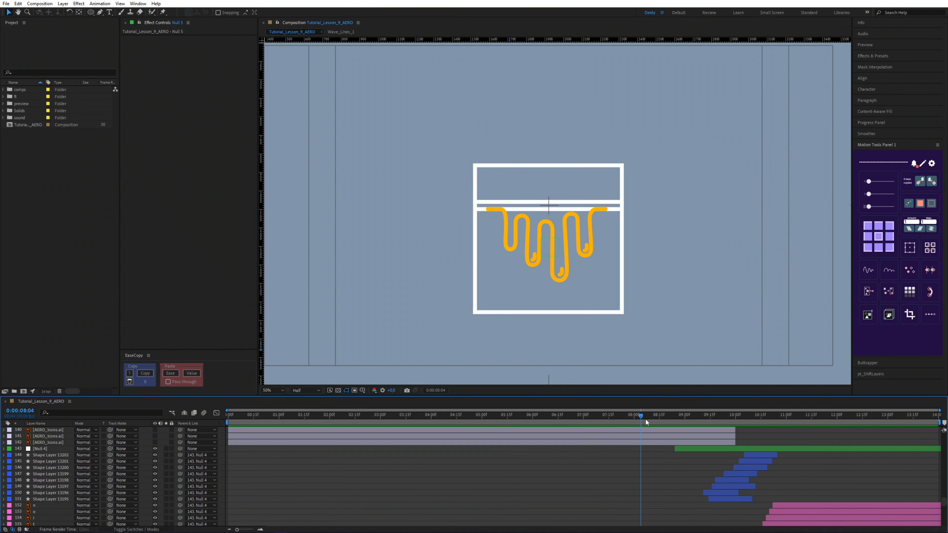
Step: Scrub into the final logo reveal and select Null 4's Position and Scale keyframes for inspection
left_click_drag(646, 421, 742, 424)
left_click(714, 450)
key("u")
left_click(643, 467)
left_click_drag(686, 417, 673, 463)
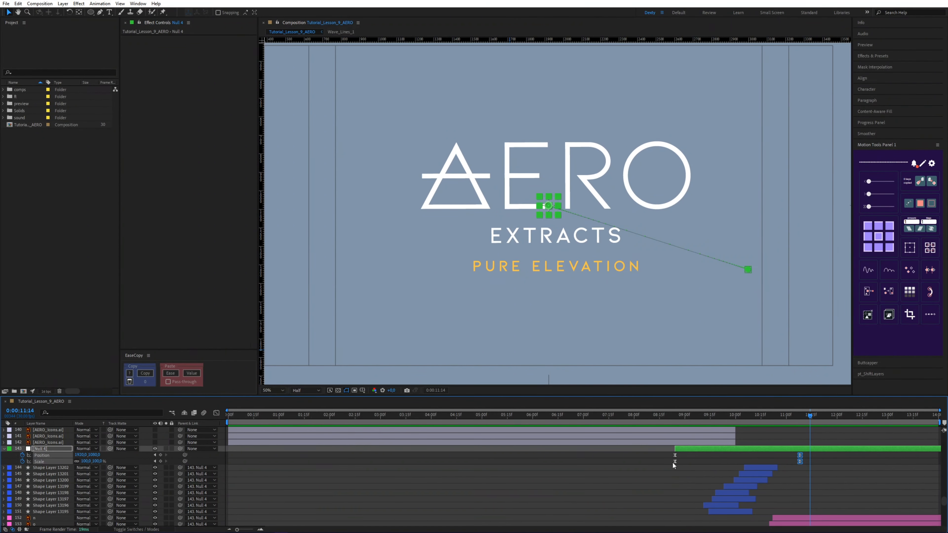
Step: Examine the speed graph of Null 4's Position and Scale keyframes while scrubbing to 0:00:11:03
left_click(216, 413)
scroll(780, 485, "up", 3, "alt")
left_click_drag(635, 419, 808, 432)
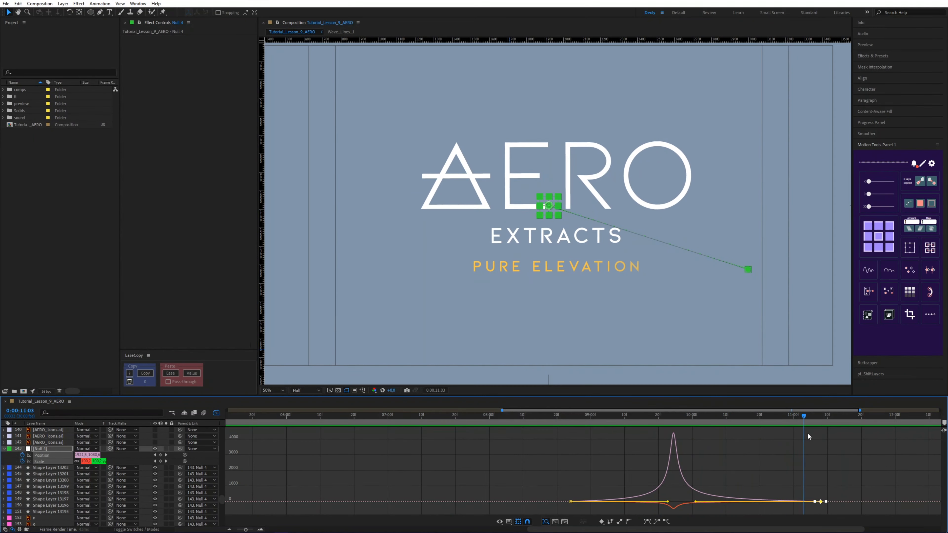
scroll(623, 463, "down", 3, "alt")
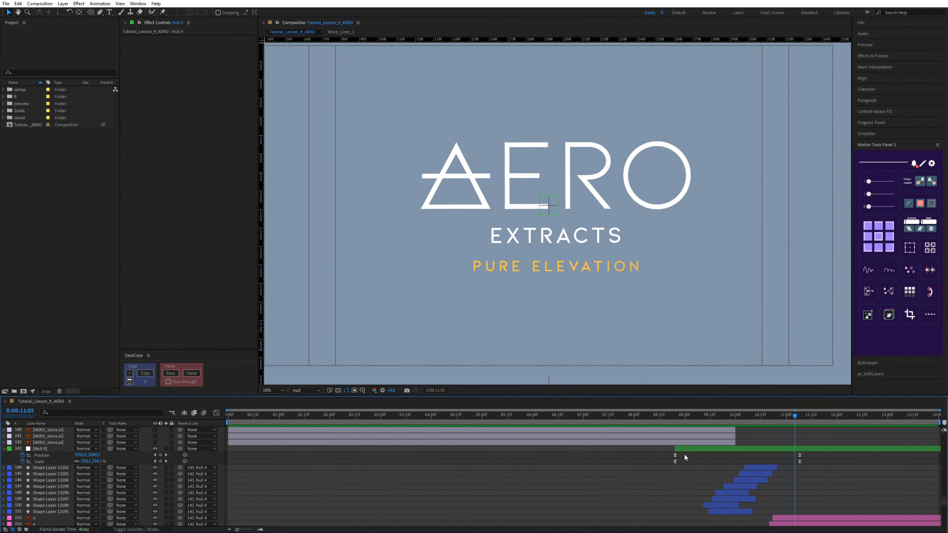
Step: Scrub the text reveal to 0:00:11:00, select the PURE ELEVATION letter layers, and show and hide their keyframes
scroll(782, 434, "down", 5)
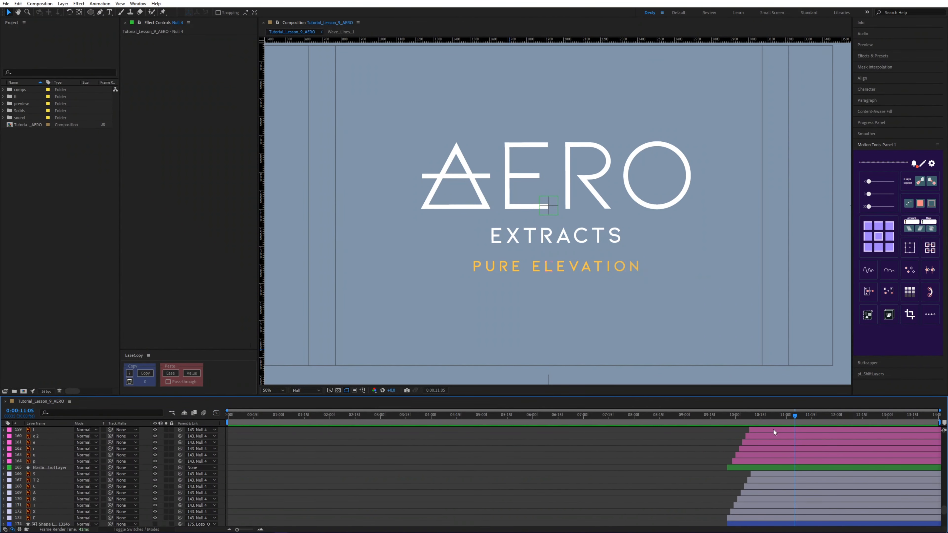
left_click_drag(731, 416, 786, 415)
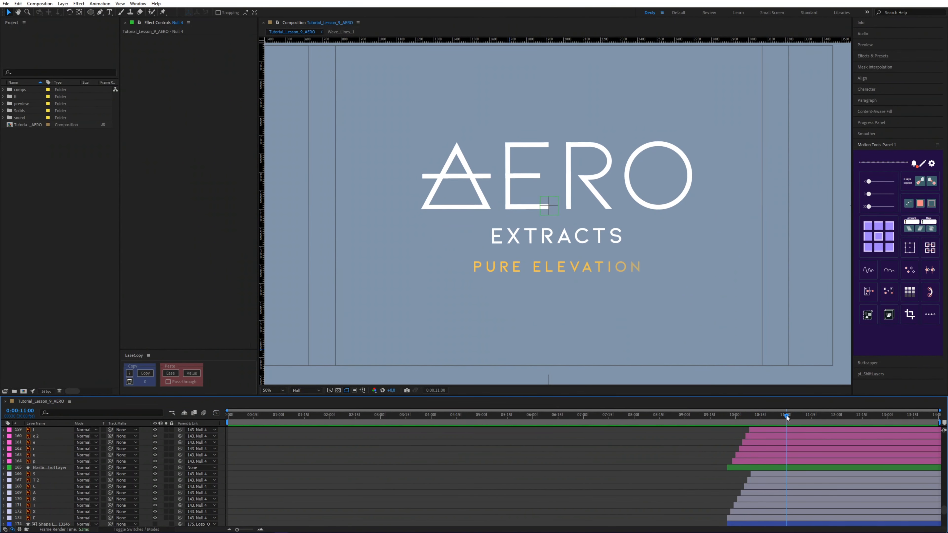
left_click(757, 463)
scroll(770, 455, "up", 1)
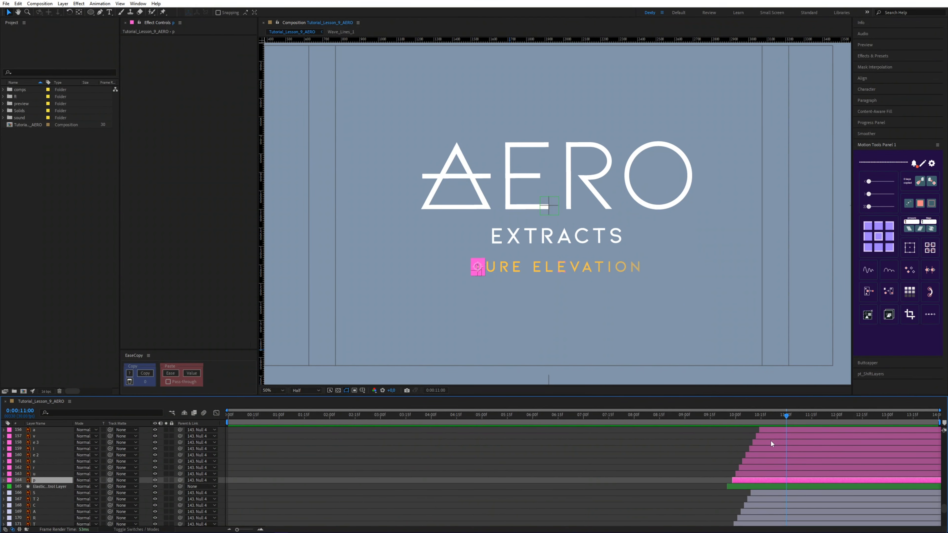
scroll(770, 442, "up", 1)
left_click(773, 439, "shift")
key("u")
key("u")
Step: Select the EXTRACTS letter layers, show and hide their keyframes, and scrub through the logo reveal
left_click(750, 510)
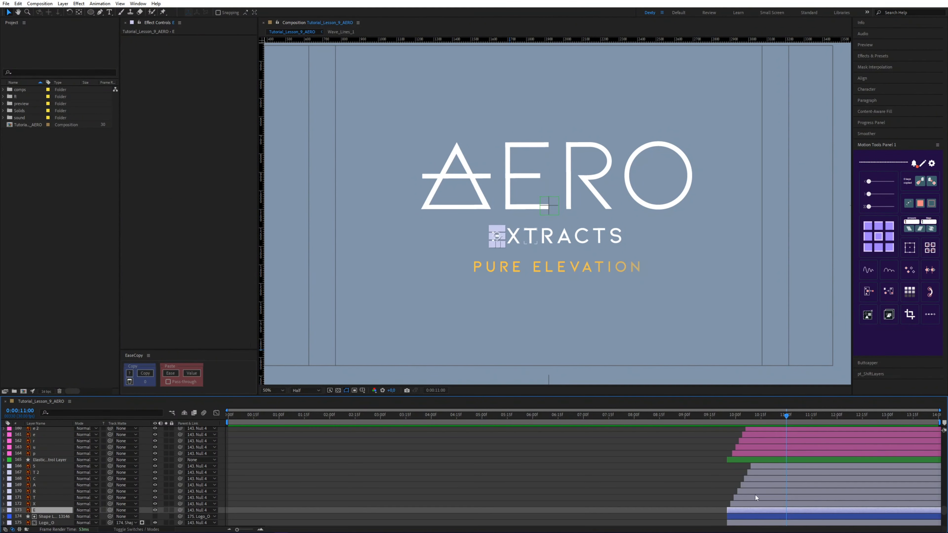
left_click(773, 469, "shift")
key("u")
key("u")
left_click(663, 457)
left_click_drag(726, 416, 824, 413)
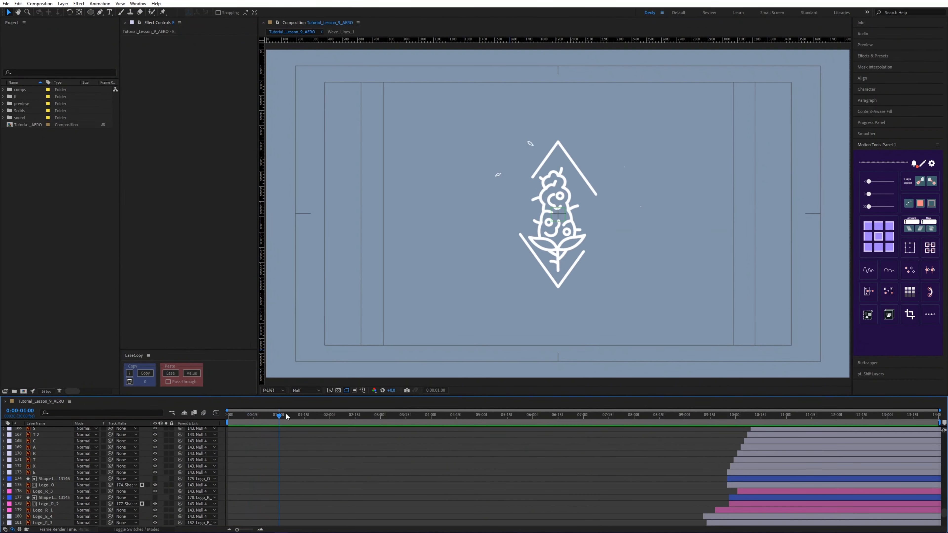
Step: Review the icon scenes by scrubbing from 0:00:01:00 to 0:00:07:28, and return to the start of the composition
left_click_drag(286, 414, 308, 415)
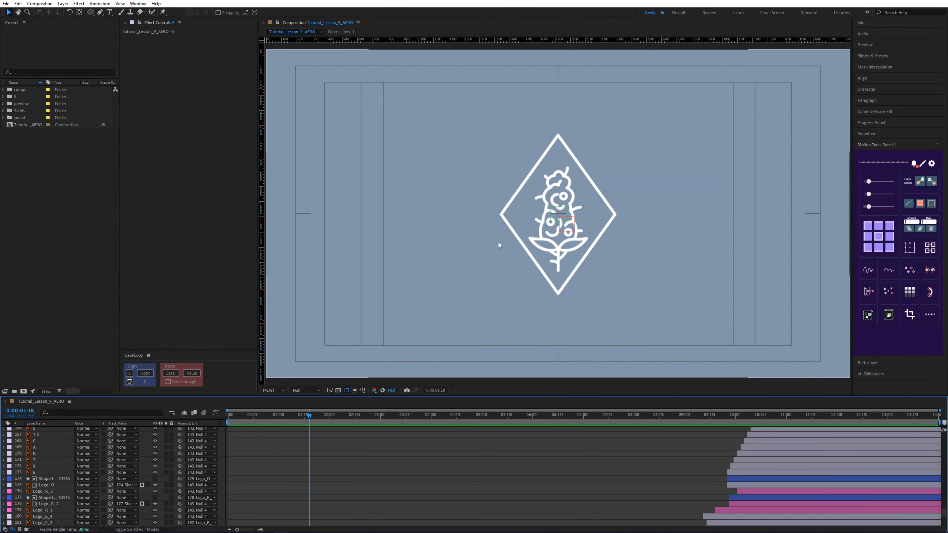
left_click_drag(334, 417, 399, 417)
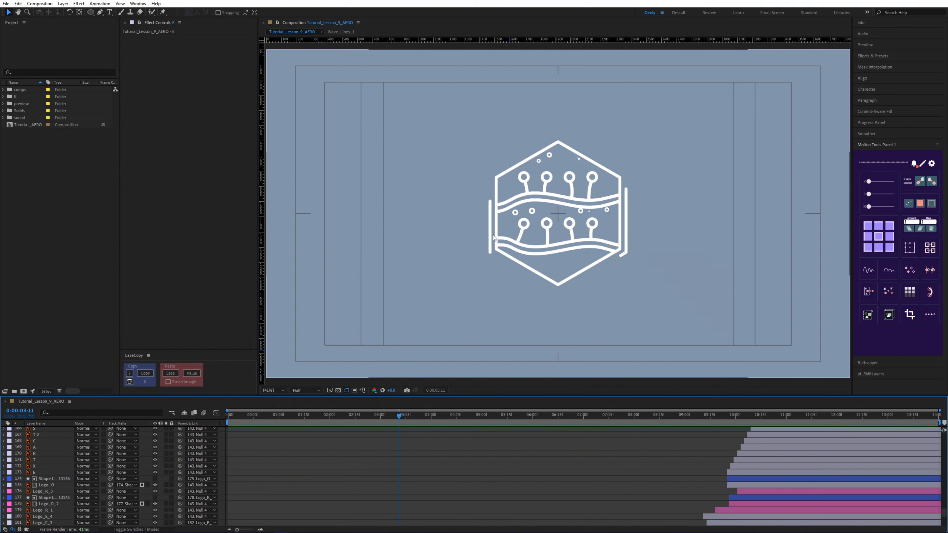
left_click_drag(432, 415, 455, 415)
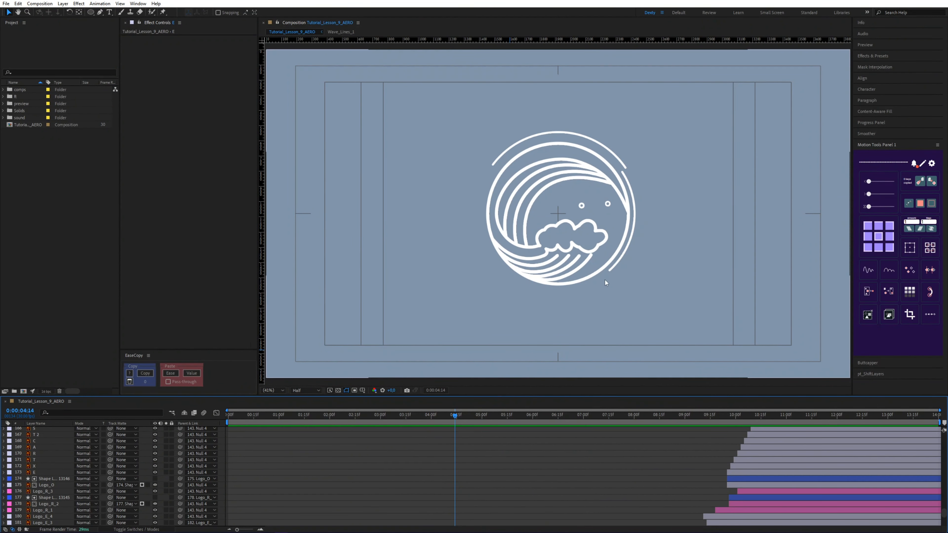
left_click_drag(481, 416, 631, 415)
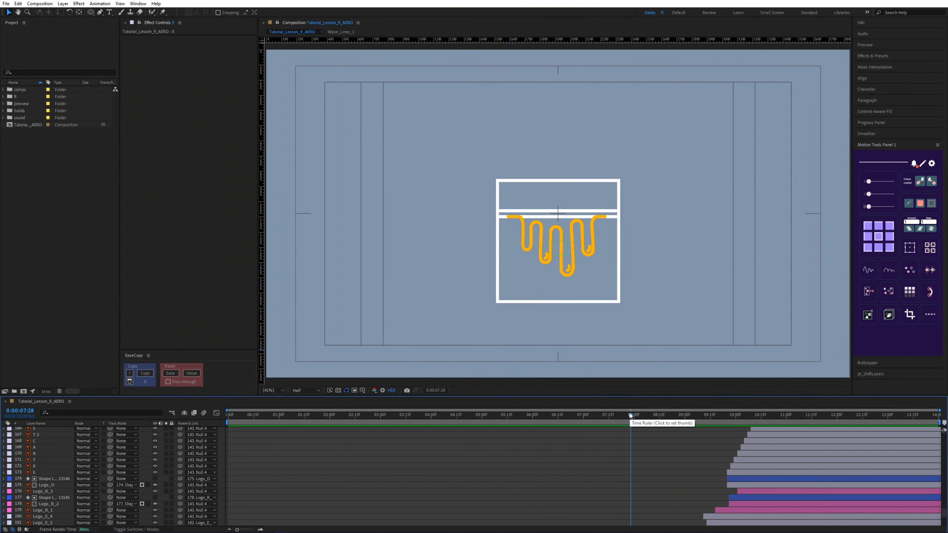
left_click_drag(630, 418, 211, 413)
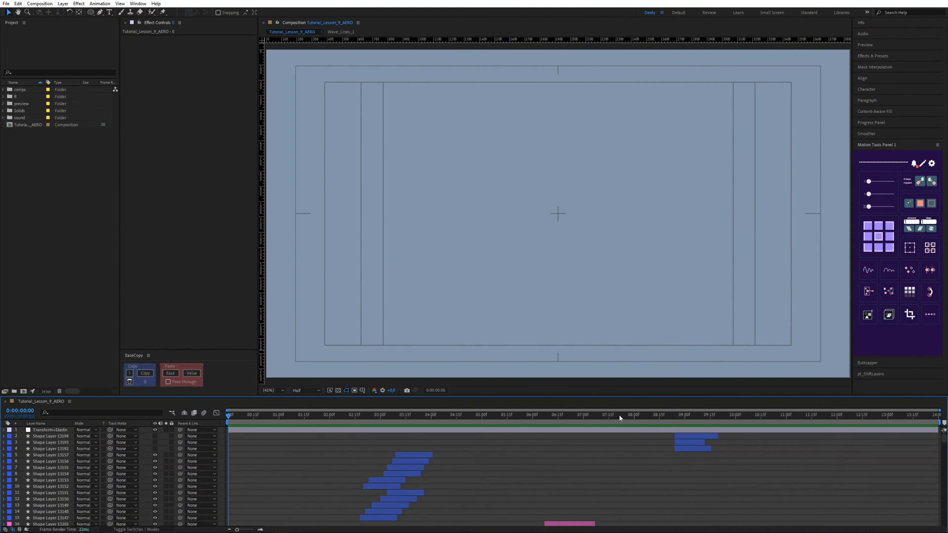
Step: Scrub to the AERO lettering at 0:00:09:21 and select Shape Layer 13196 to examine the accent line beside the A
left_click_drag(619, 414, 720, 426)
scroll(715, 438, "down", 15)
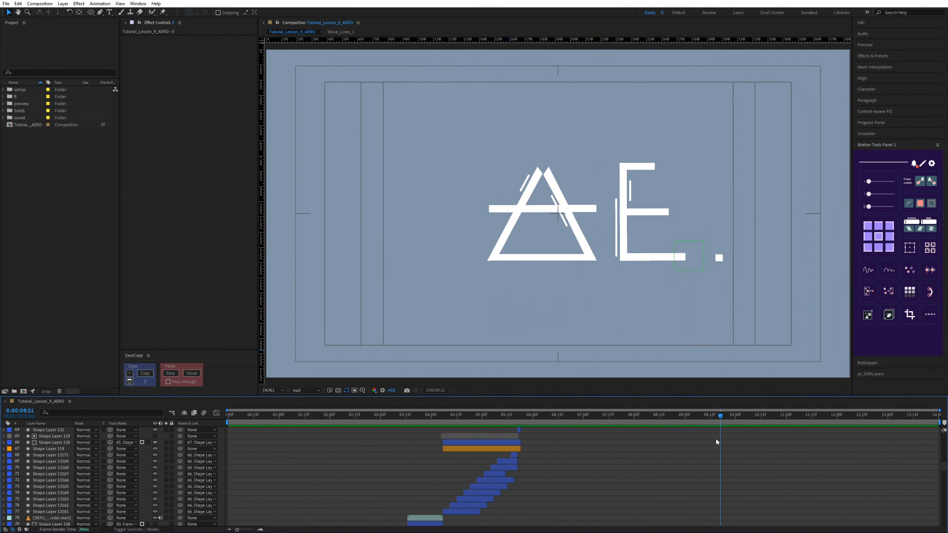
scroll(716, 438, "down", 7)
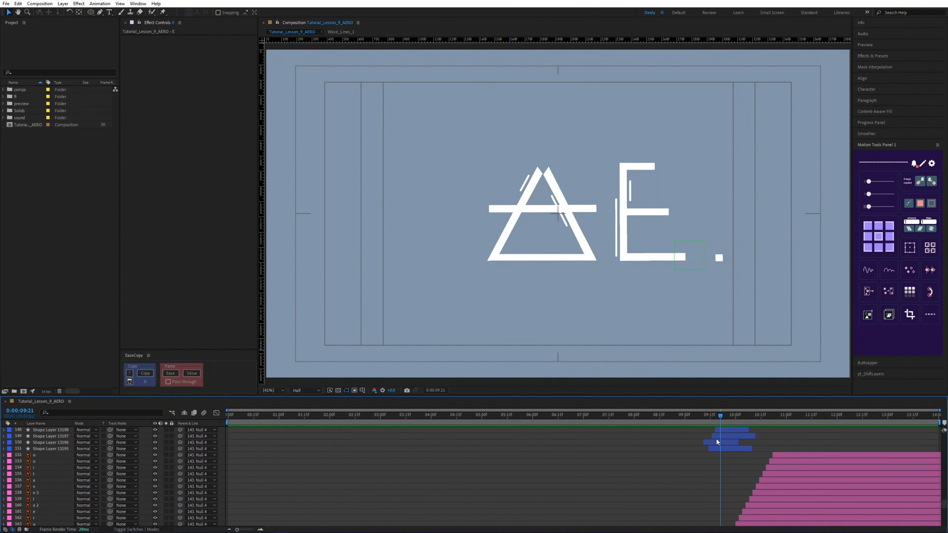
left_click(720, 446)
left_click(721, 442)
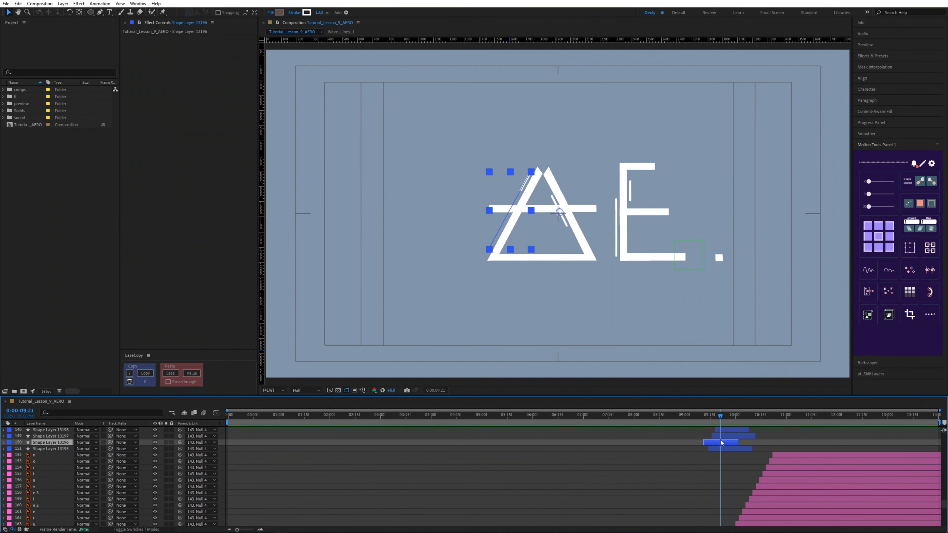
Step: Scrub to 0:00:10:02, show Shape Layer 13199's keyframes, and select its first Start and End keyframes
scroll(593, 184, "up", 1)
left_click_drag(721, 419, 738, 415)
scroll(727, 435, "up", 1)
left_click(732, 442)
key("u")
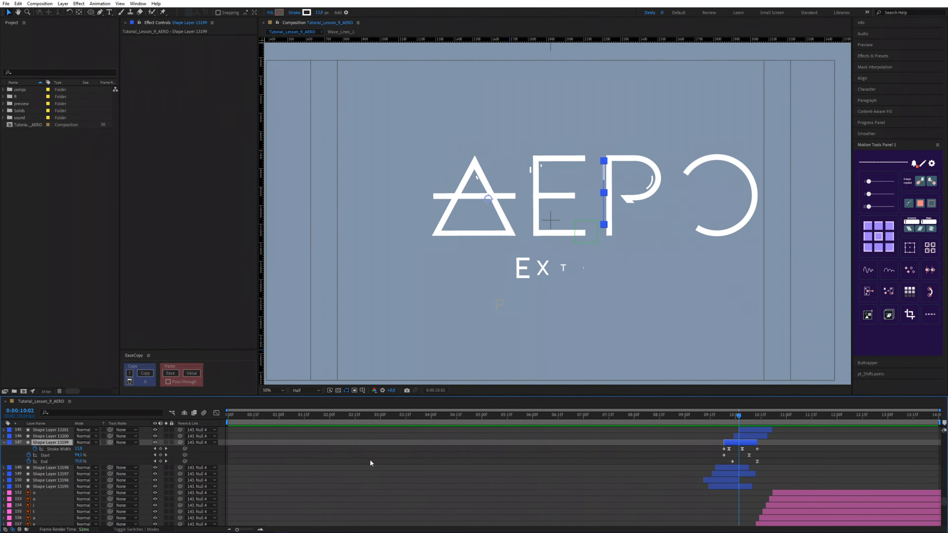
left_click_drag(713, 453, 734, 466)
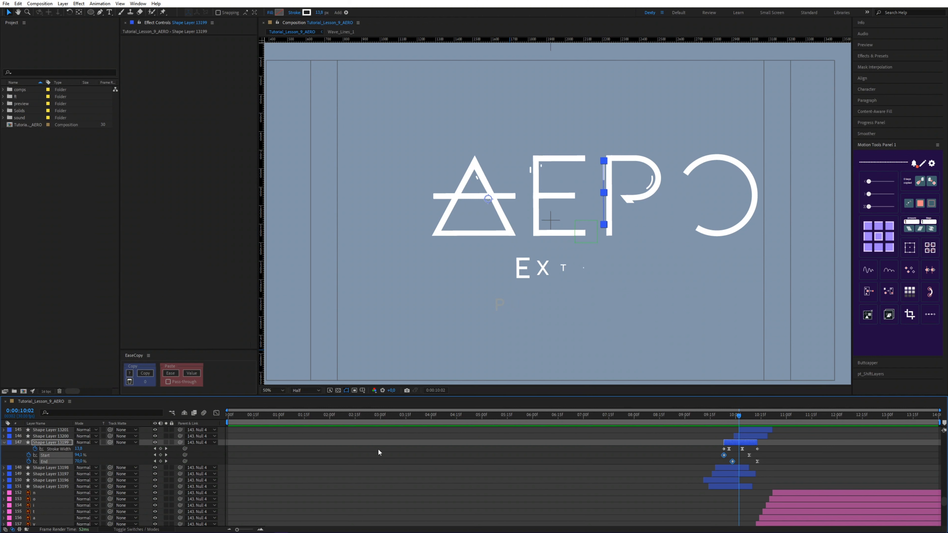
Step: Examine the speed graph of Shape Layer 13199's Start and End keyframes, and scrub the logo reveal to 0:00:10:09
left_click(217, 413)
scroll(745, 491, "up", 3)
left_click_drag(485, 416, 684, 440)
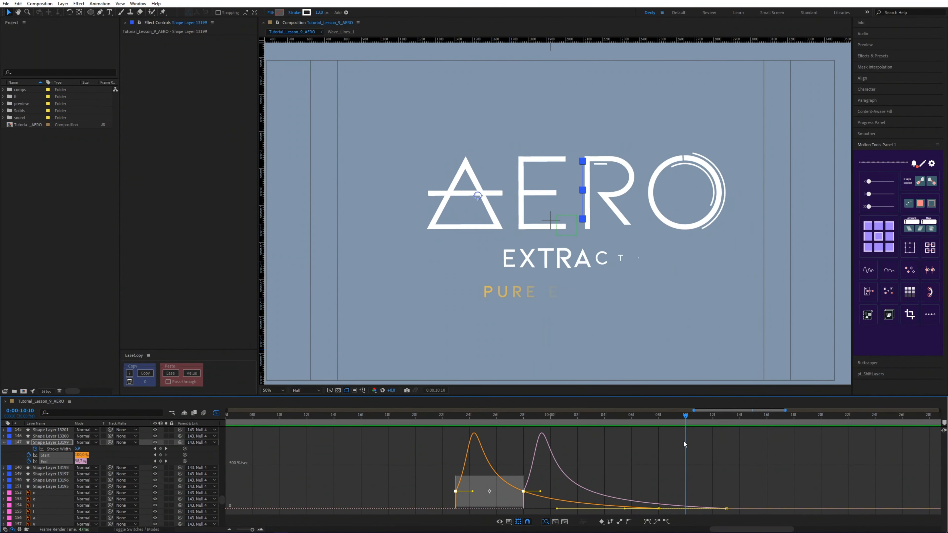
left_click_drag(575, 415, 648, 413)
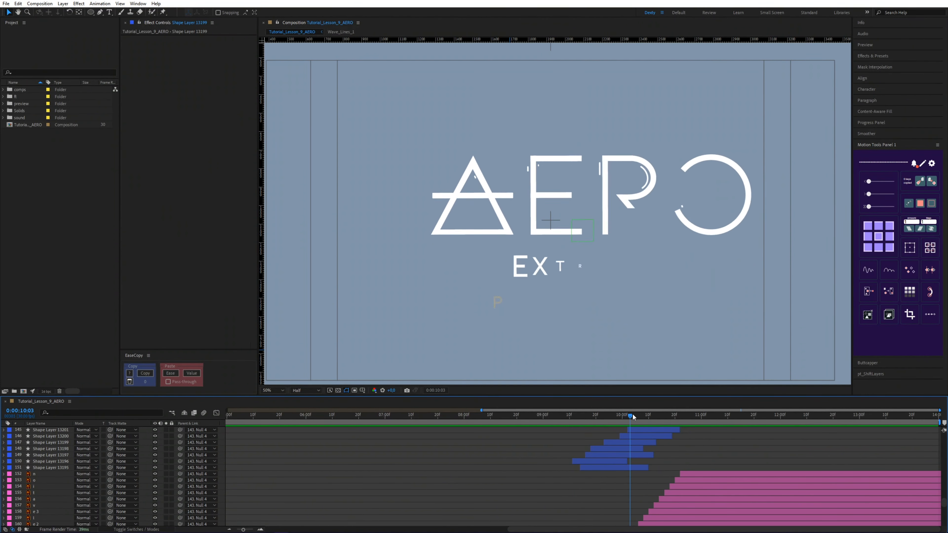
scroll(651, 458, "down", 3)
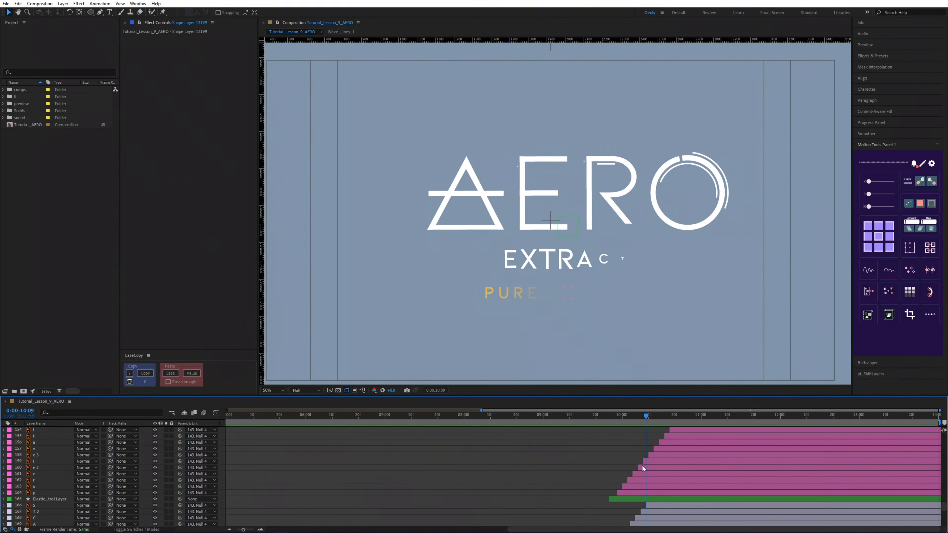
Step: Select the Logo_A and Logo_E layers one after another to examine the separate pieces that build the letters A and E
scroll(630, 493, "down", 8)
left_click(627, 485)
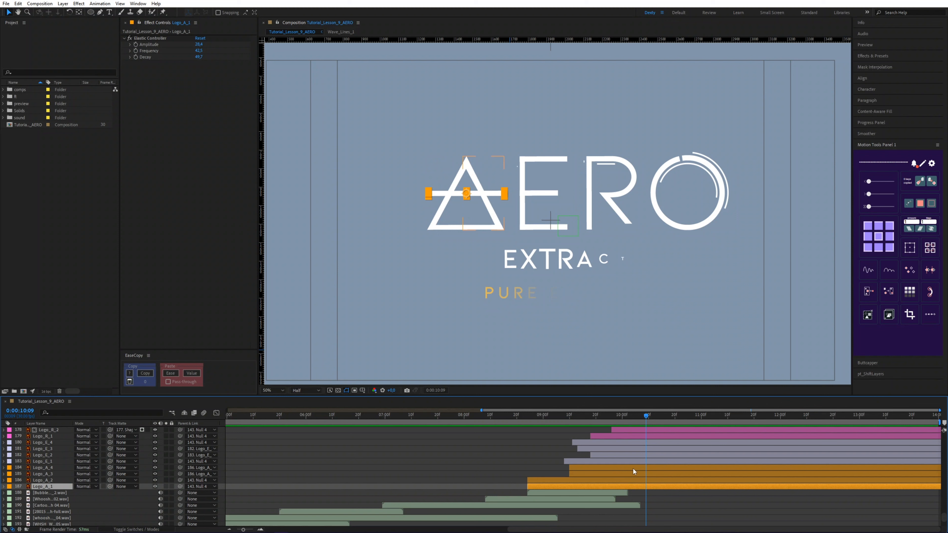
left_click(633, 468)
left_click(634, 462)
left_click(635, 449)
left_click(635, 443)
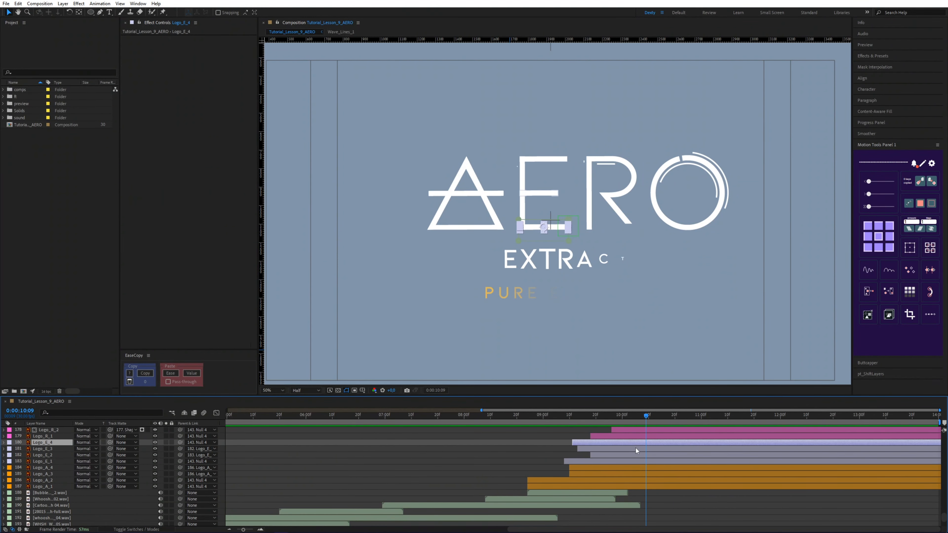
Step: Select the layers that build the R and O, including Logo_O and its matte Shape Layer 13146, to examine their parts
scroll(635, 447, "up", 2)
left_click(632, 455)
left_click(624, 474)
left_click(638, 455)
left_click(640, 448)
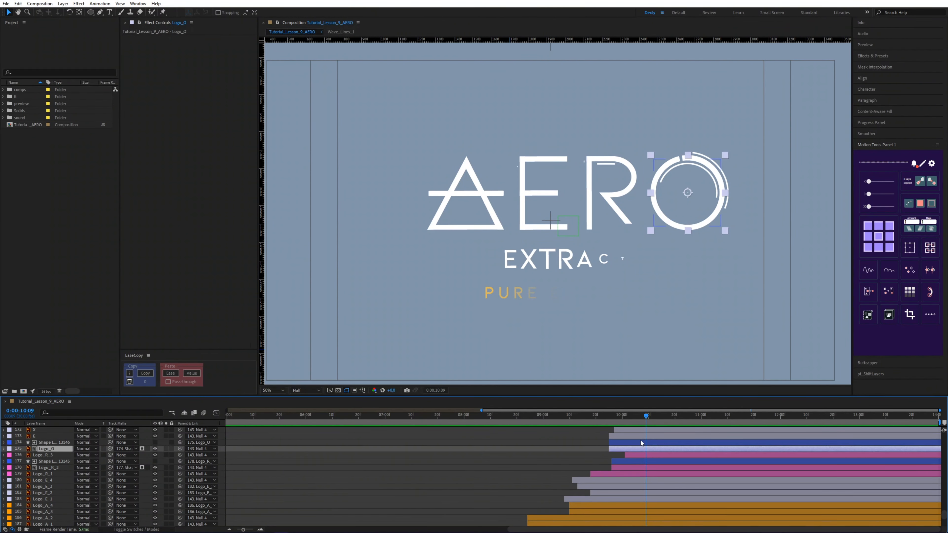
left_click(641, 443)
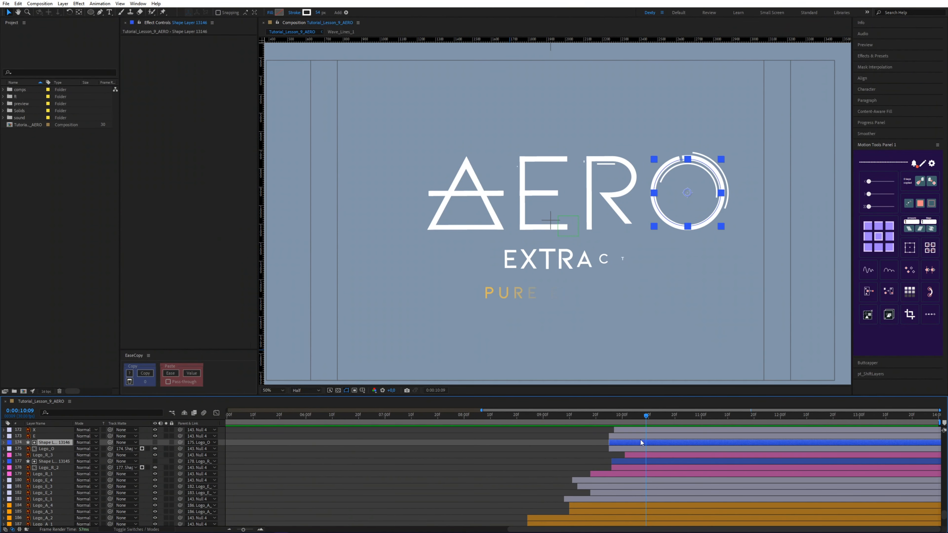
Step: Show the End keyframes of matte Shape Layer 13145 and scrub the R reveal to 0:00:10:19
left_click(631, 462)
key("u")
left_click(587, 458)
left_click_drag(611, 415, 669, 411)
left_click(633, 455)
scroll(665, 197, "up", 4)
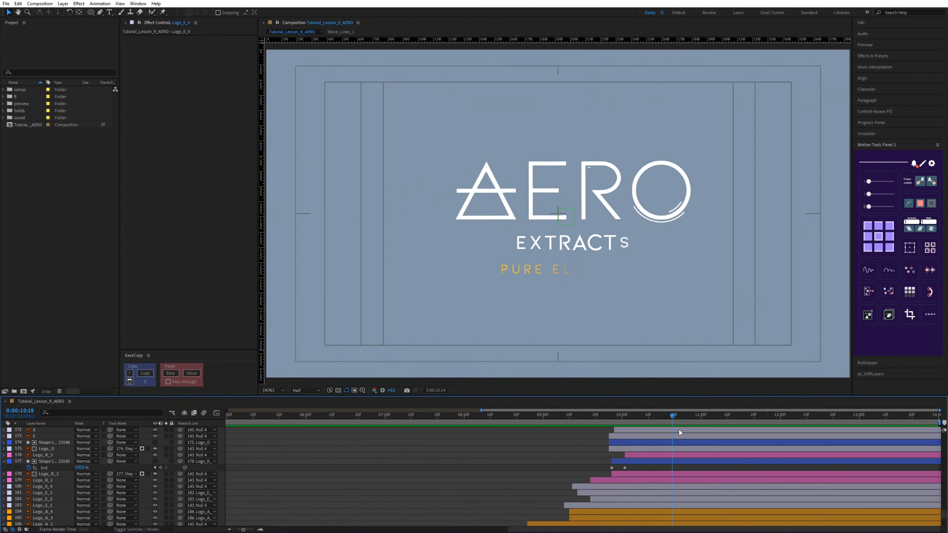
Step: Scrub the completed AERO Extracts lettering to the end of the composition at 0:00:13:29
left_click_drag(680, 430, 680, 430)
left_click(165, 480)
left_click(165, 482)
left_click(166, 481)
left_click_drag(165, 487, 166, 512)
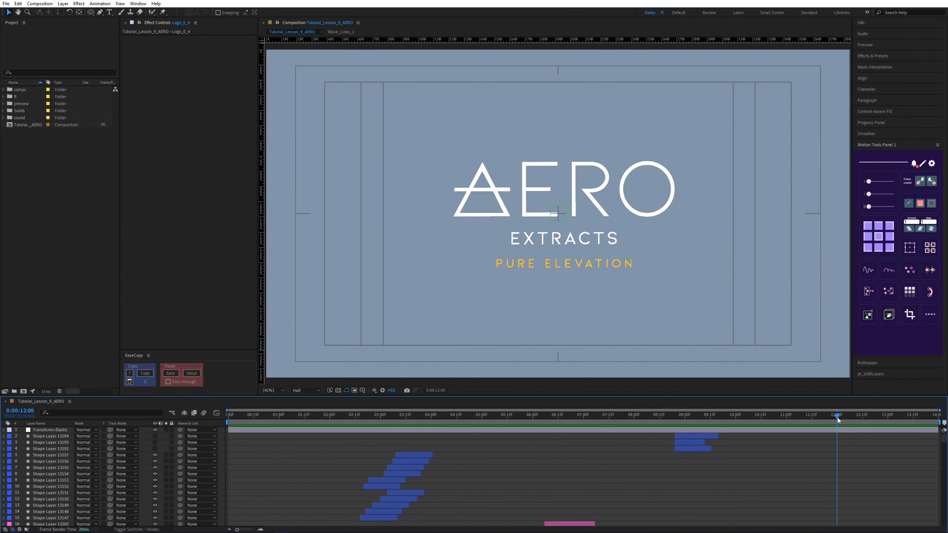
left_click_drag(838, 418, 946, 438)
Step: Show the Audio Levels and waveforms of the sound-effect layers from Bubble_Pop_2.wav downward, and collapse them again
scroll(509, 486, "down", 20)
key("l")
scroll(372, 491, "down", 8)
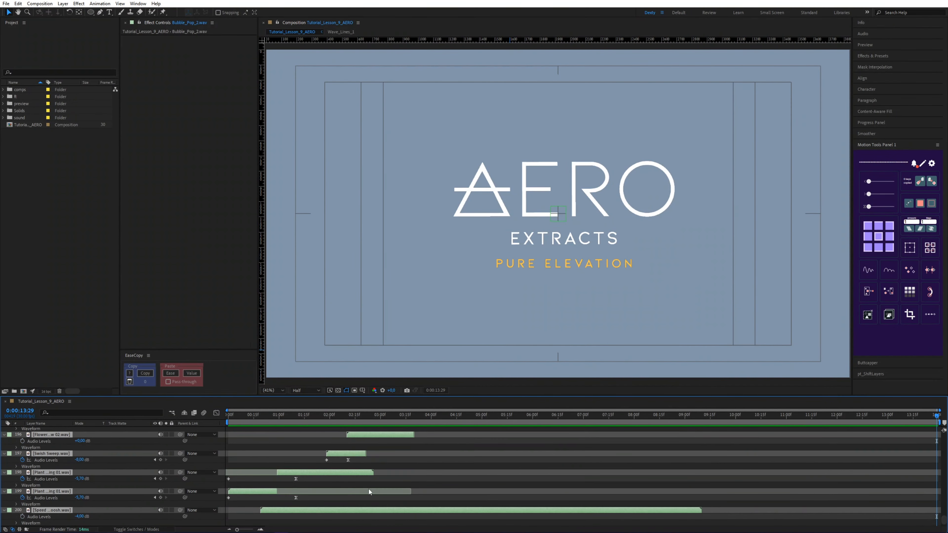
scroll(369, 491, "down", 1)
key("l")
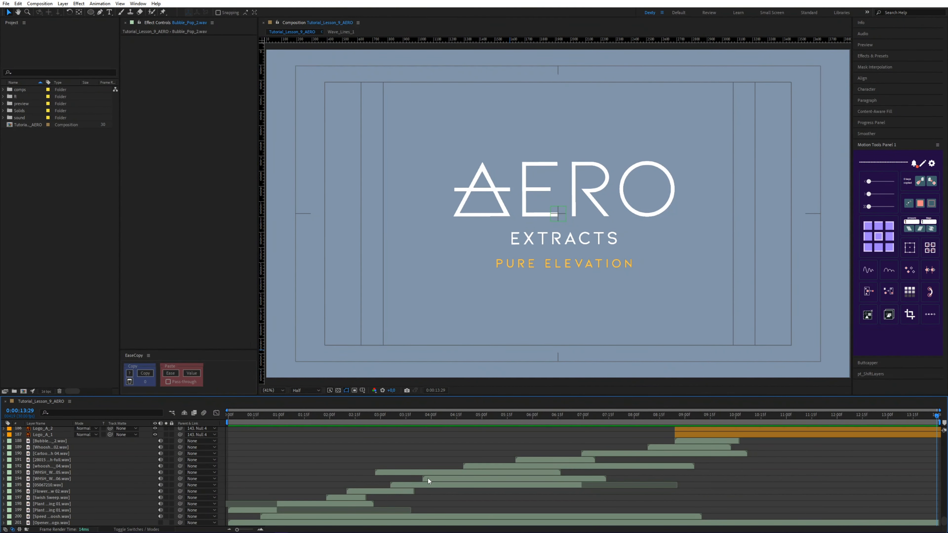
Step: Preview the full logo animation through to the PURE ELEVATION tagline and stop playback
scroll(427, 477, "up", 20)
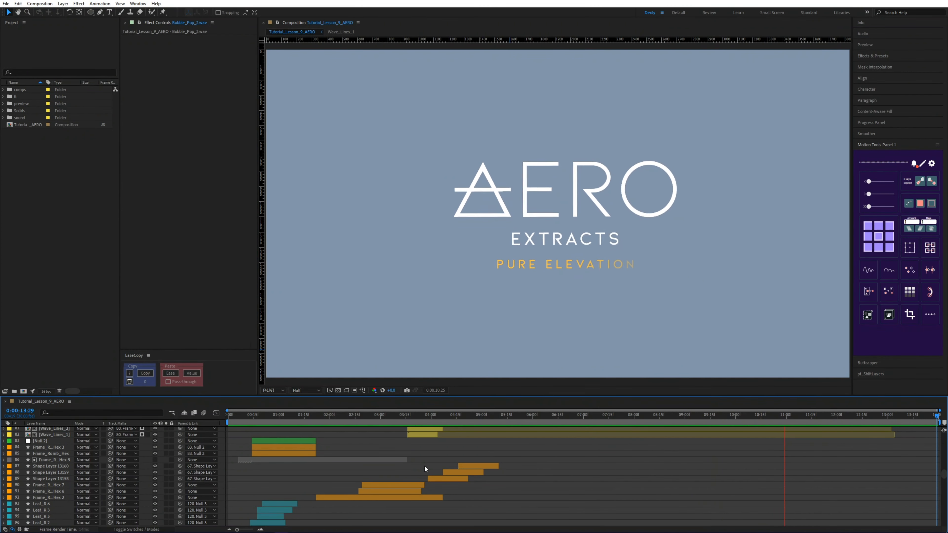
key("space")
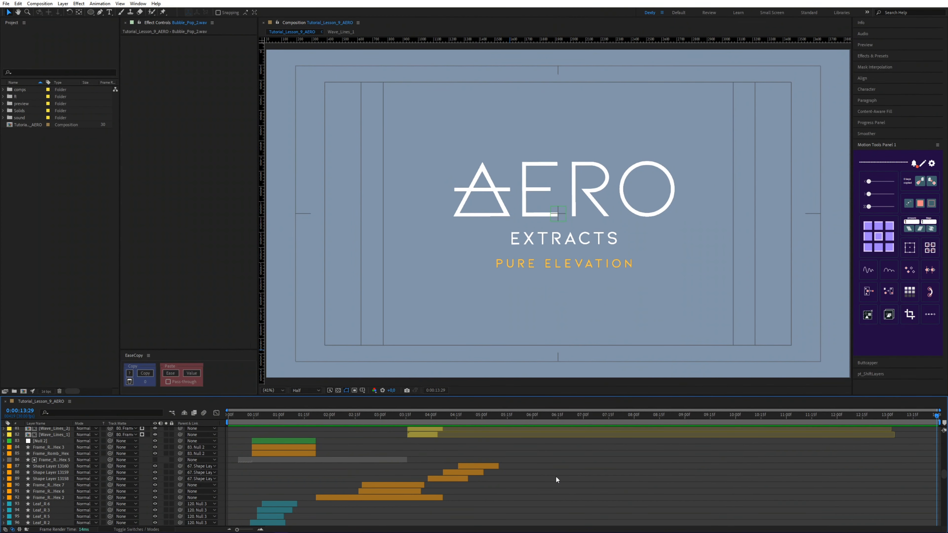